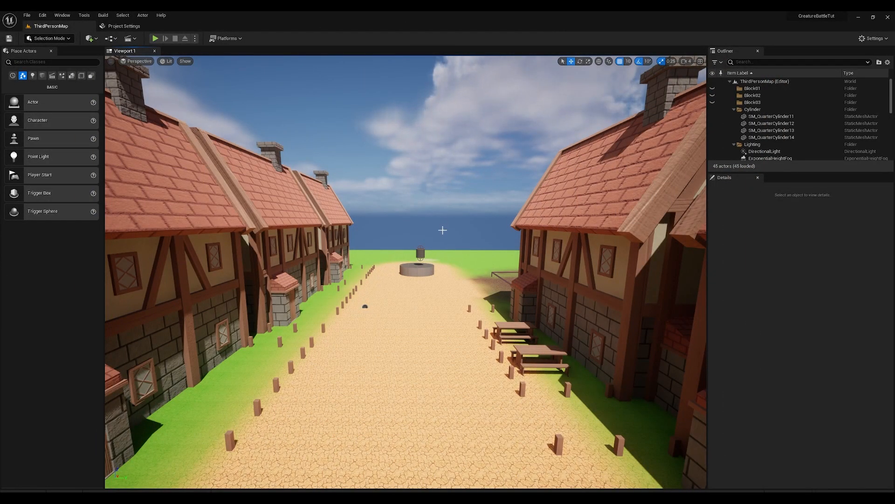
Look over the village street, from the rows of houses to the area around the player start
right_click_drag(452, 248, 345, 238)
key("w")
key("w")
right_click_drag(467, 283, 285, 281)
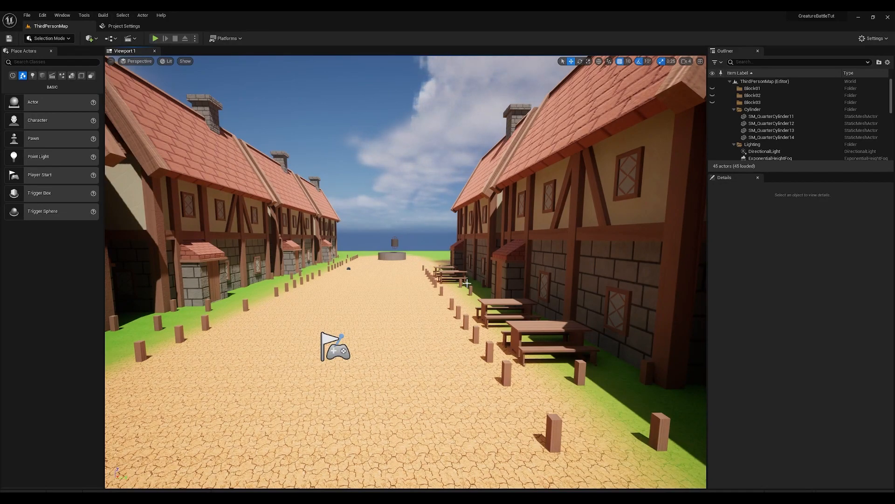
mouse_move(456, 281)
right_mouse_down()
mouse_move(433, 281)
mouse_move(455, 270)
right_mouse_up()
key("w")
key("s")
key("a")
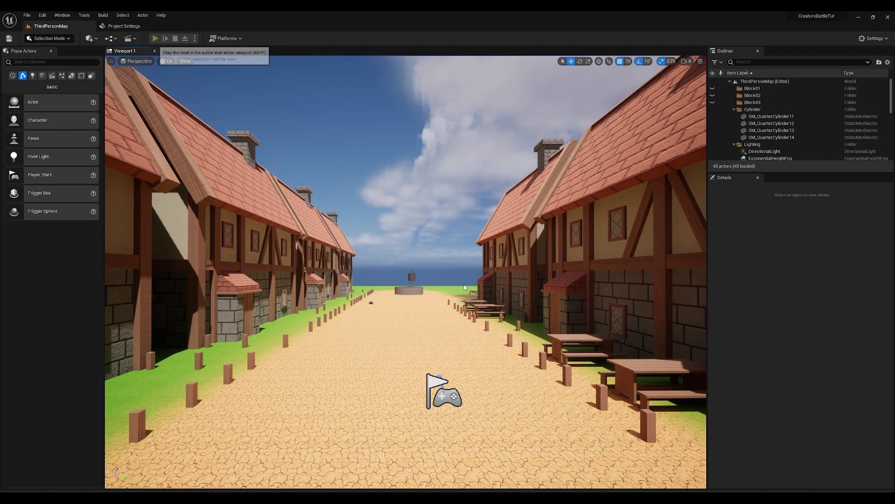
Play-test the level by running the character along the village street and around the battle map, and end the session
key("alt+p")
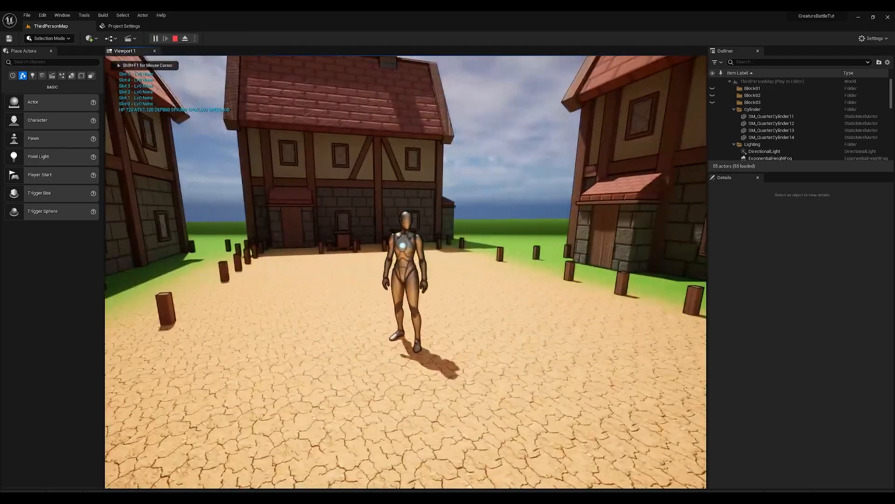
key("w")
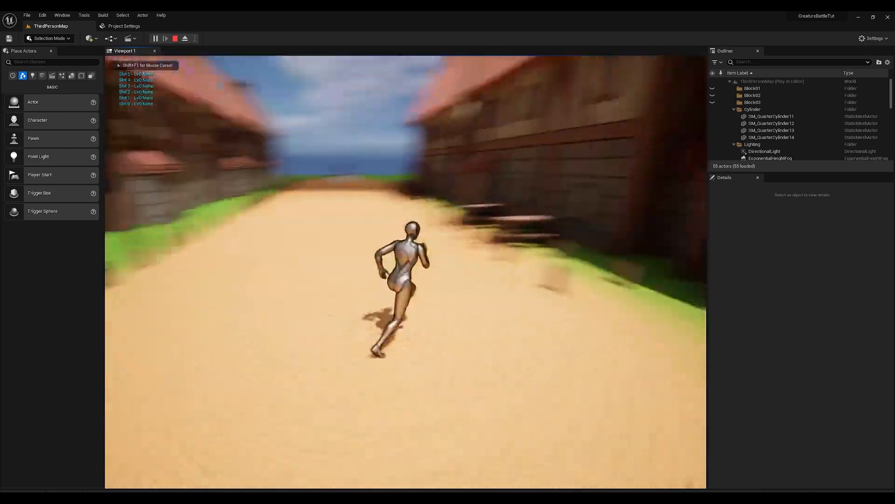
key("d")
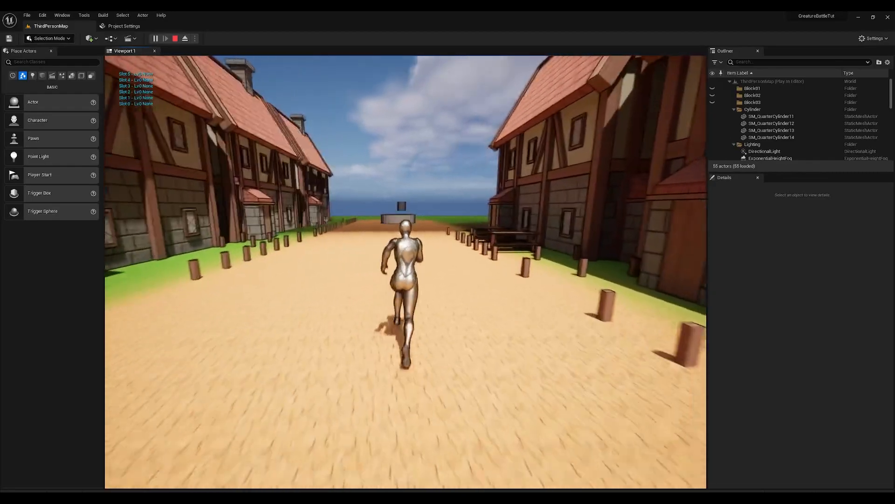
key("space")
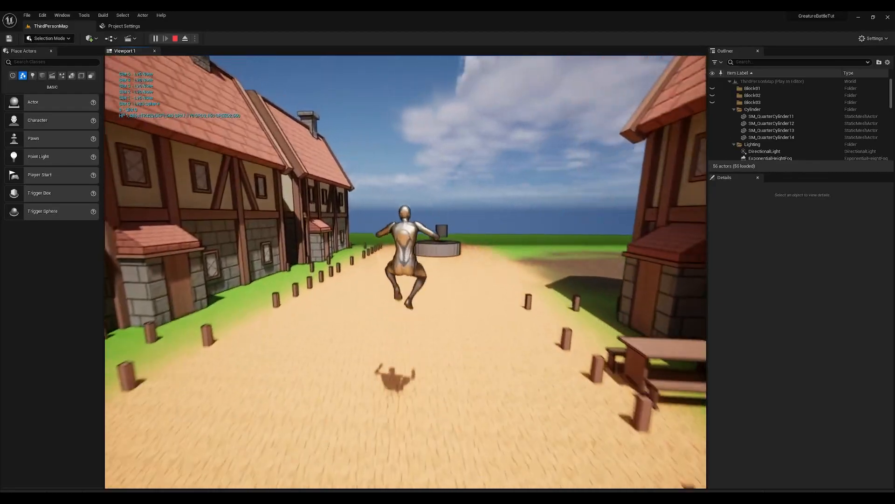
key("w")
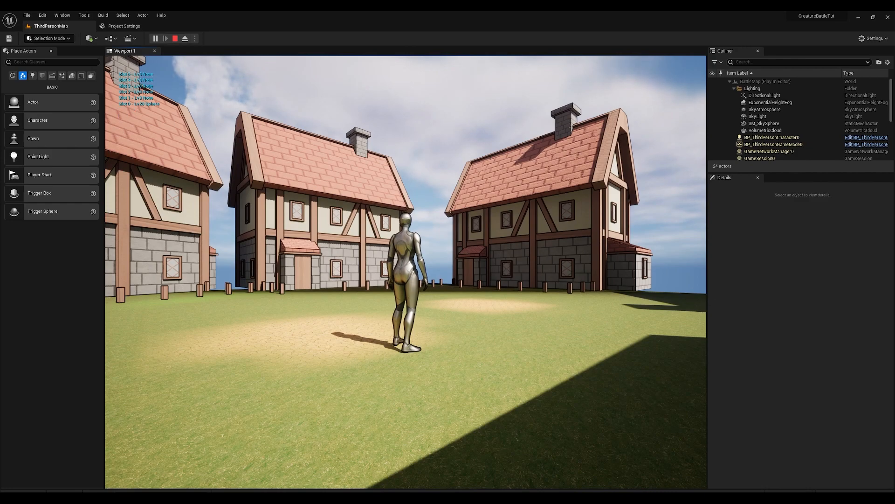
key("a")
key("d")
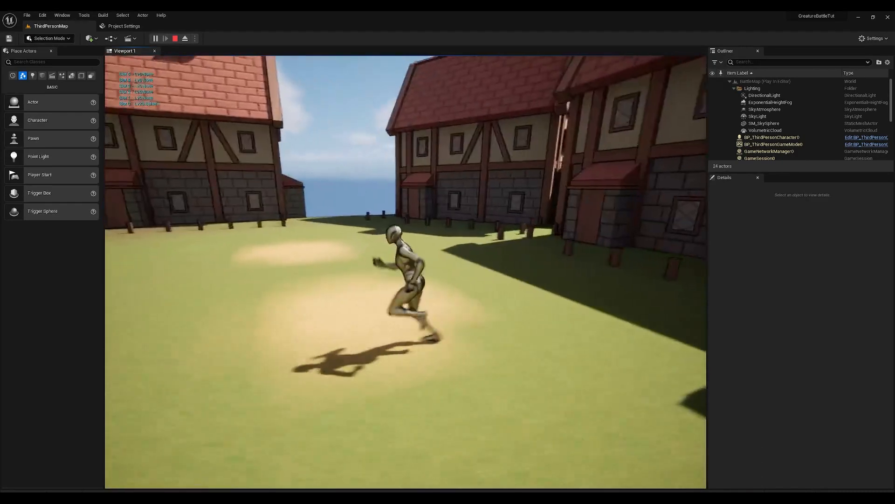
key("s")
key("d")
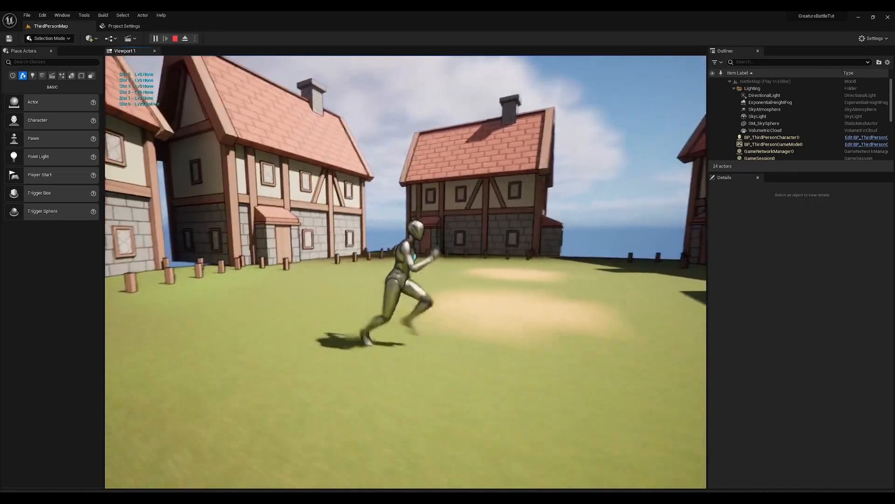
key("Escape")
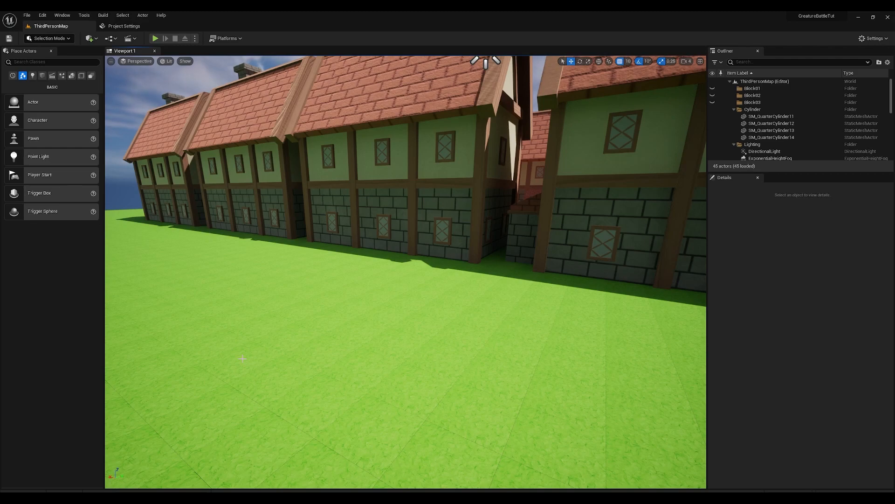
Create a folder named Battle in the project's root Content folder and open it
right_click_drag(365, 313, 112, 319)
right_click_drag(406, 272, 365, 313)
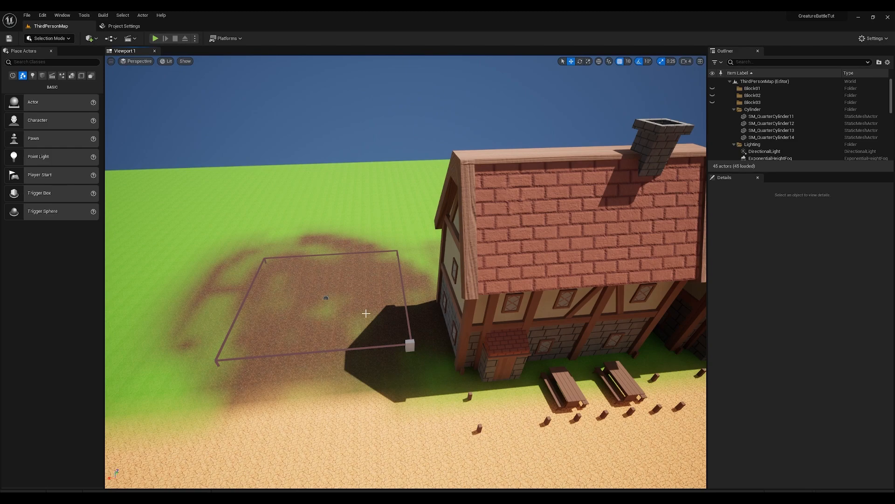
right_click_drag(631, 311, 559, 279)
right_click_drag(474, 229, 568, 218)
key("ctrl+space")
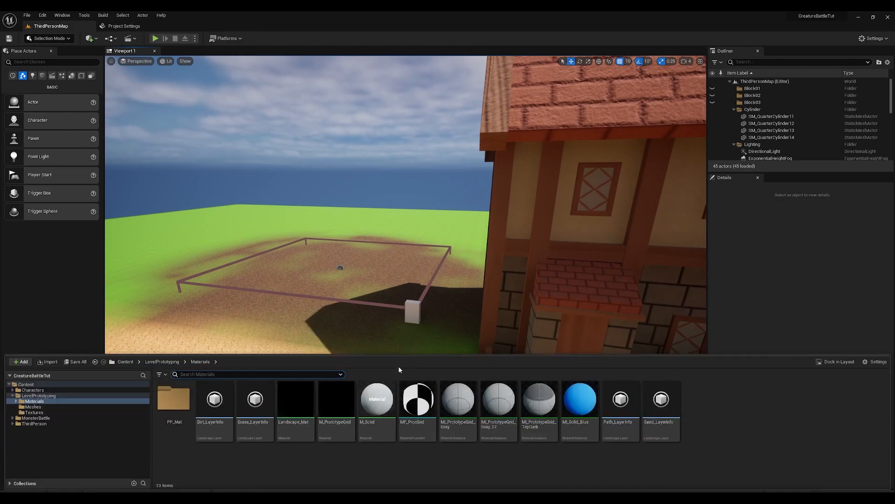
left_click(45, 383)
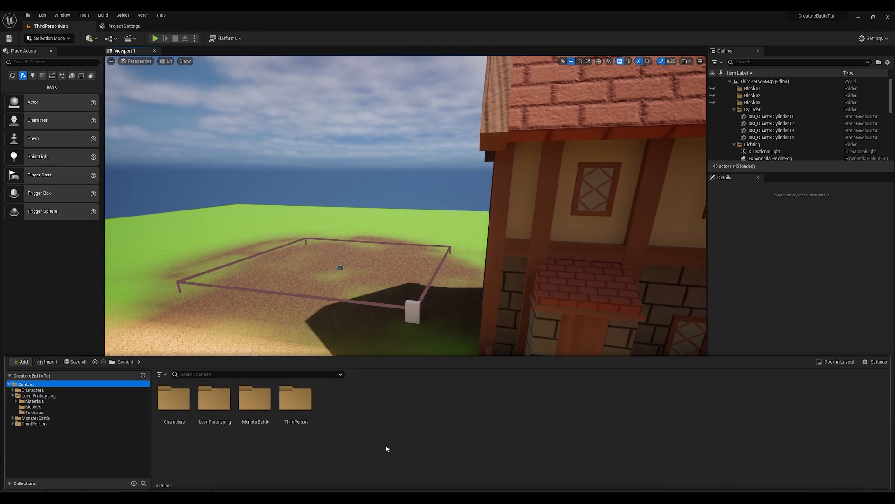
right_click(338, 413)
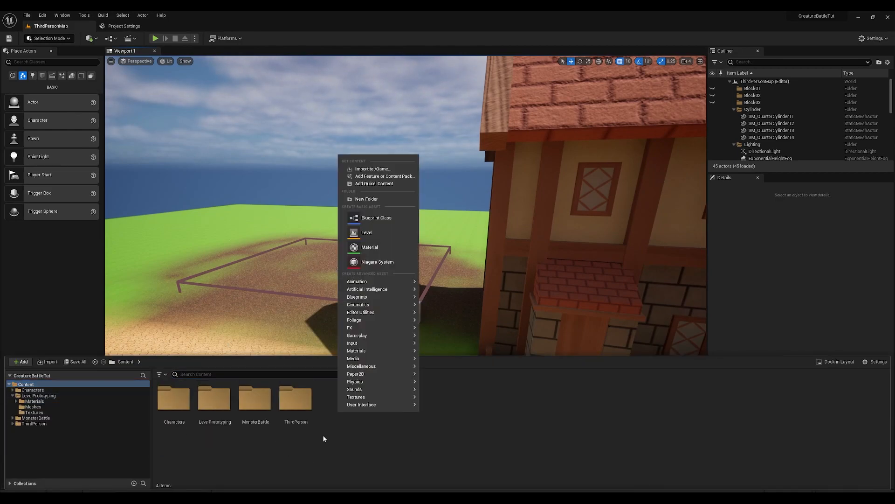
left_click(385, 202)
type("Ba")
key("Return")
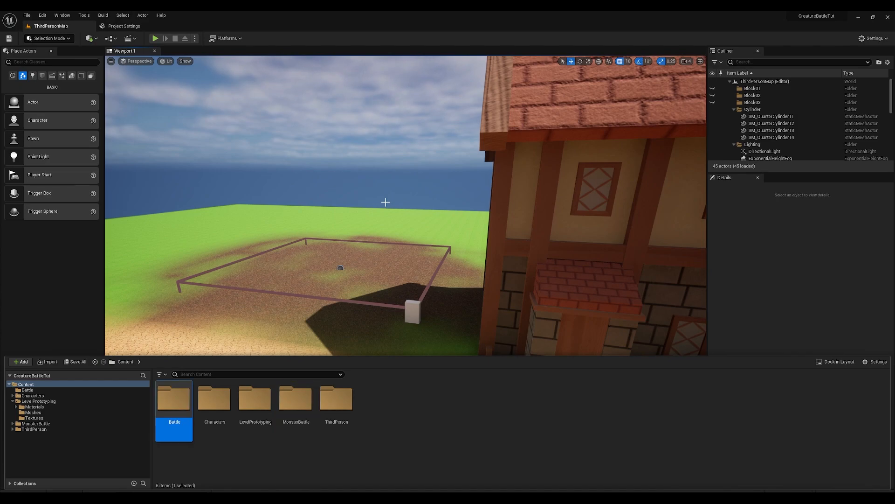
key("Return")
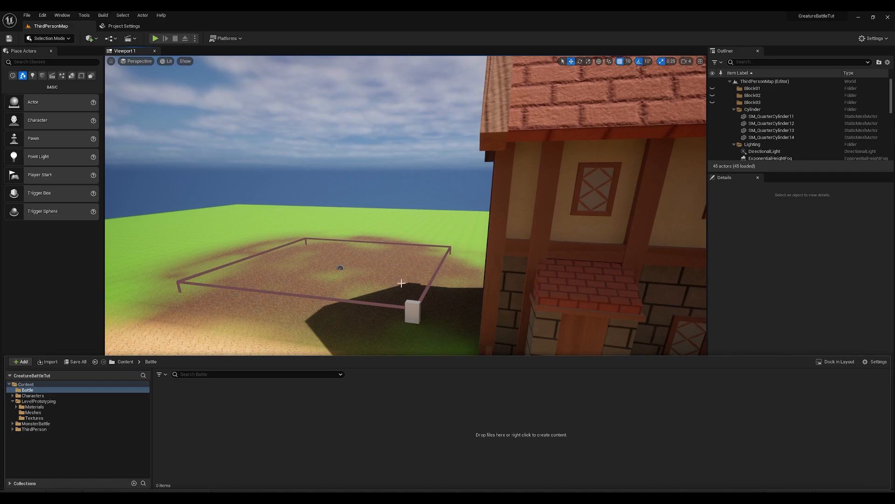
Play the level again and run the character down the street into the dirt patch to trigger the battle map
key("alt+p")
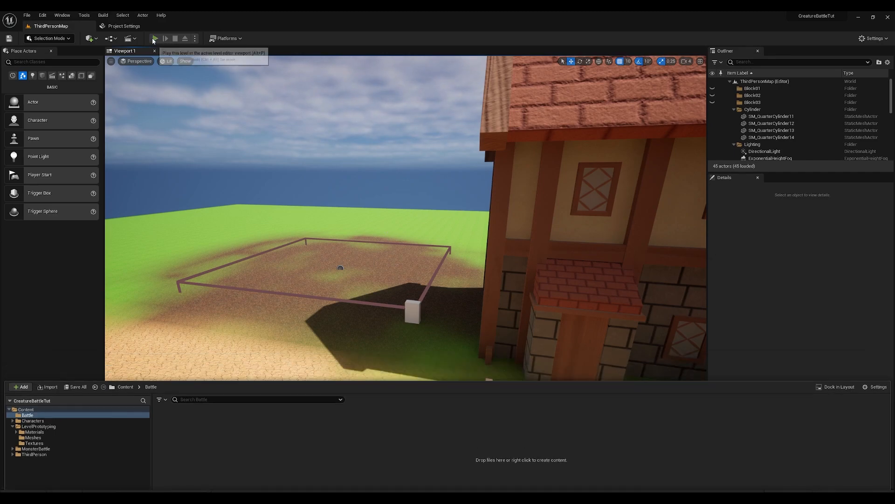
key("w")
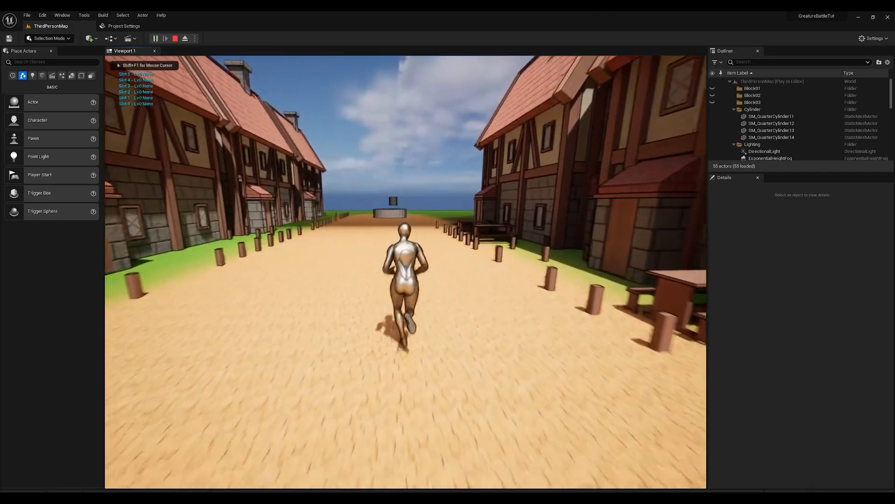
key("w")
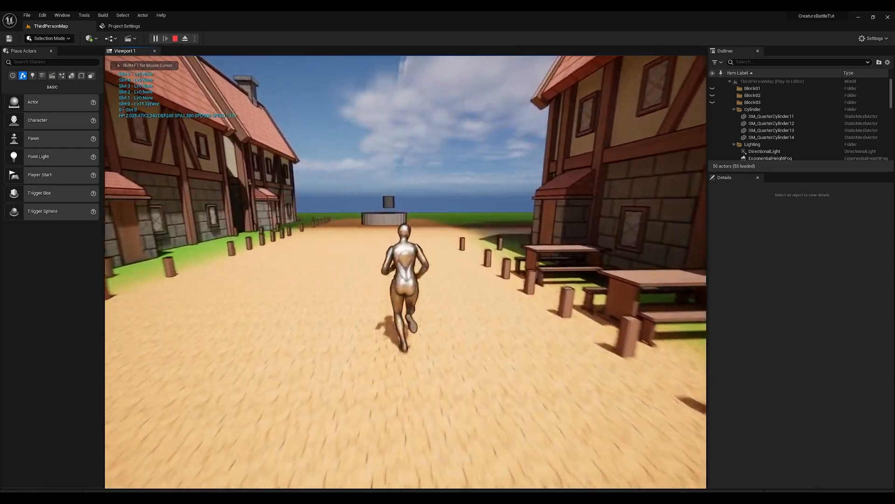
key("w")
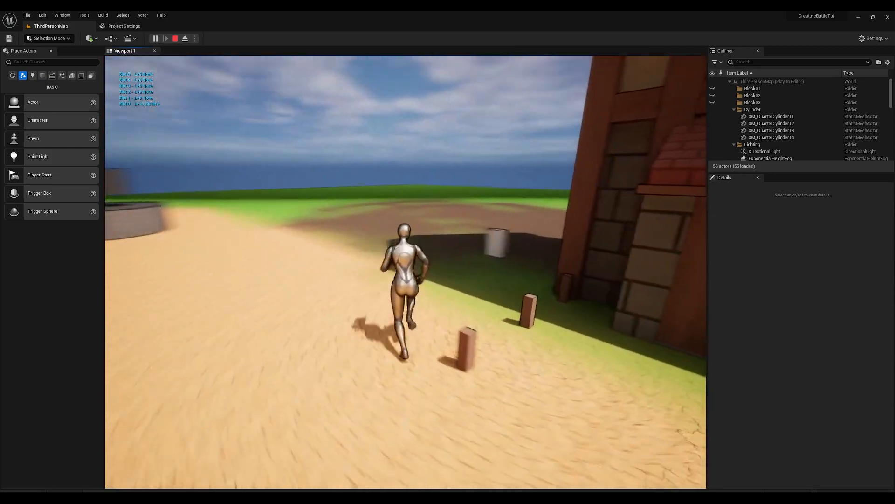
key("w")
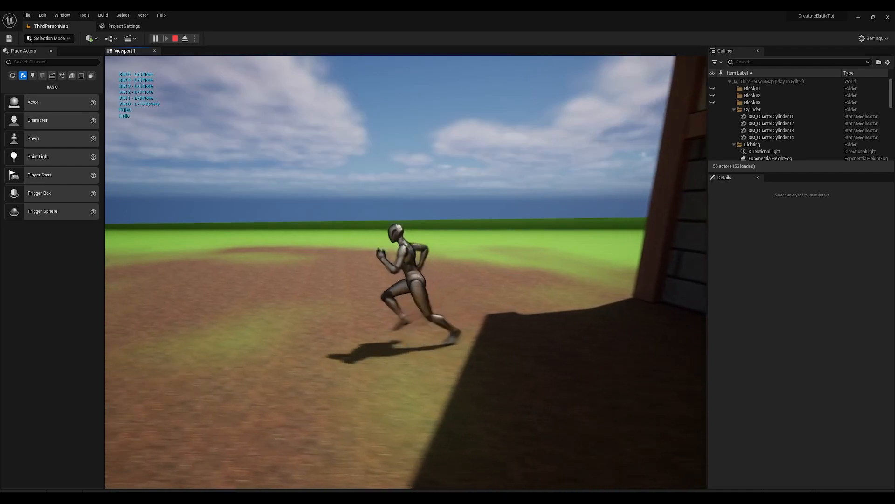
key("w")
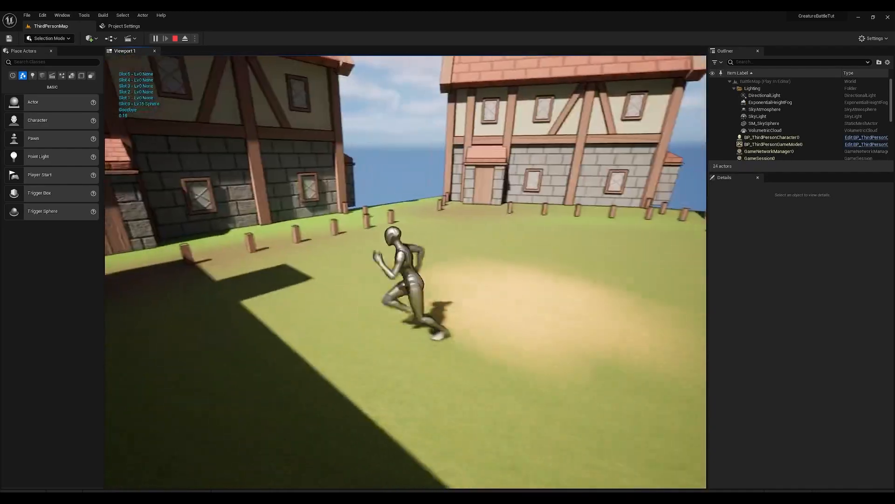
Test the character's running and jumping around the battle map's grass arena, and stop the play session
key("w")
key("space")
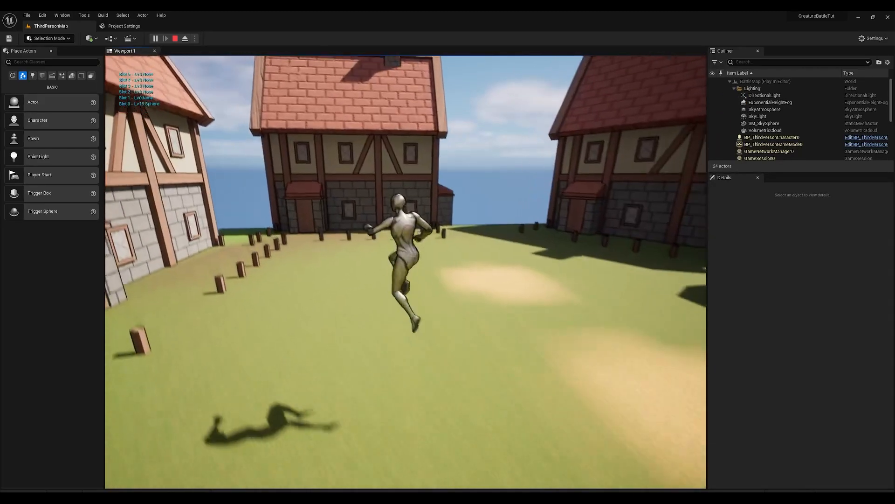
key("w")
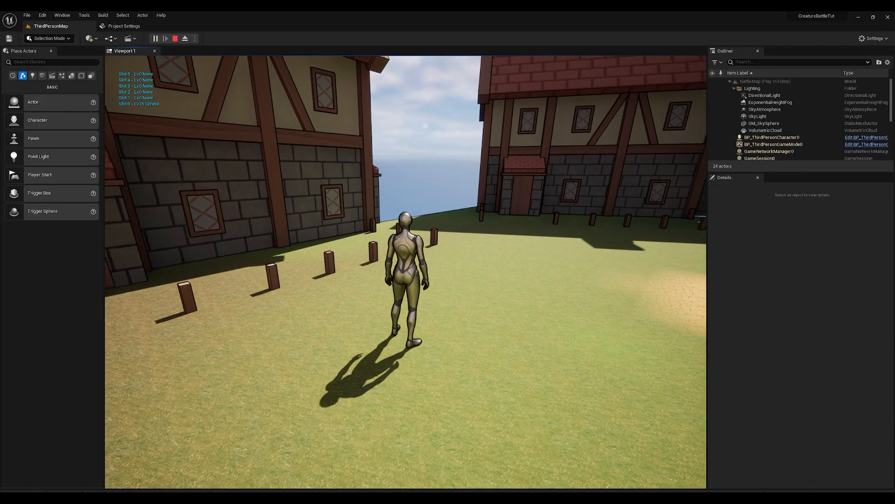
key("w")
key("d")
key("d")
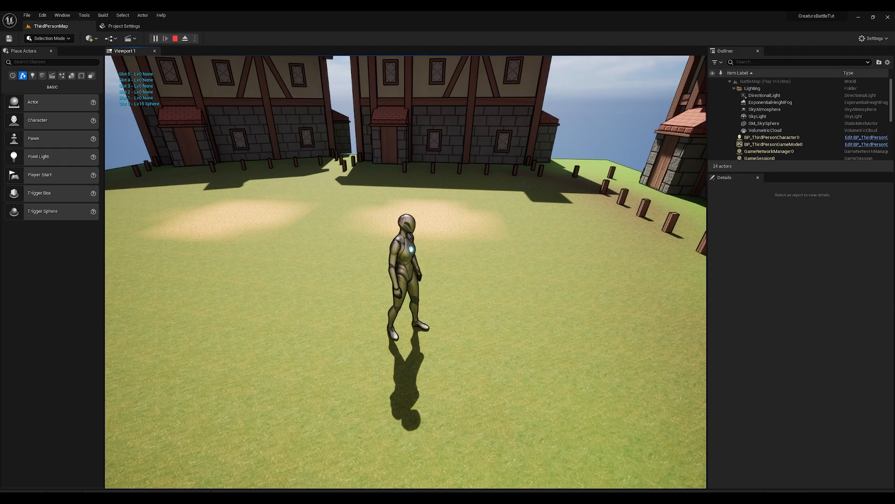
key("w")
key("d")
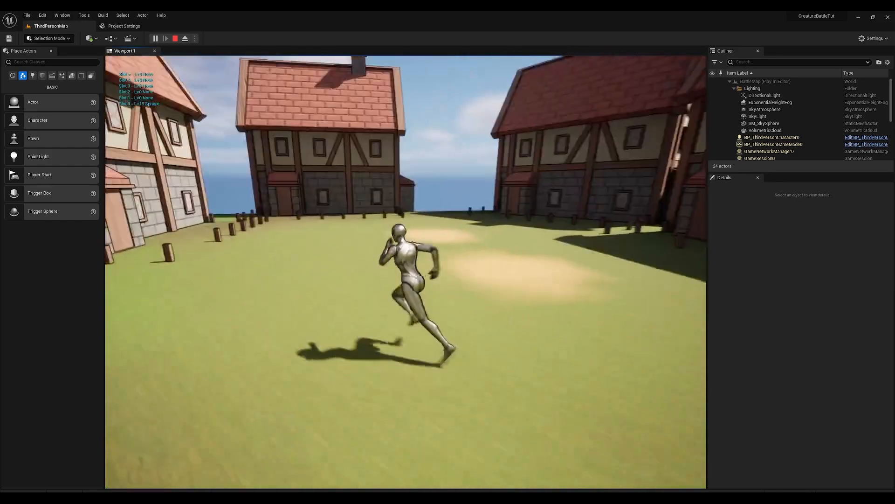
key("a")
key("w")
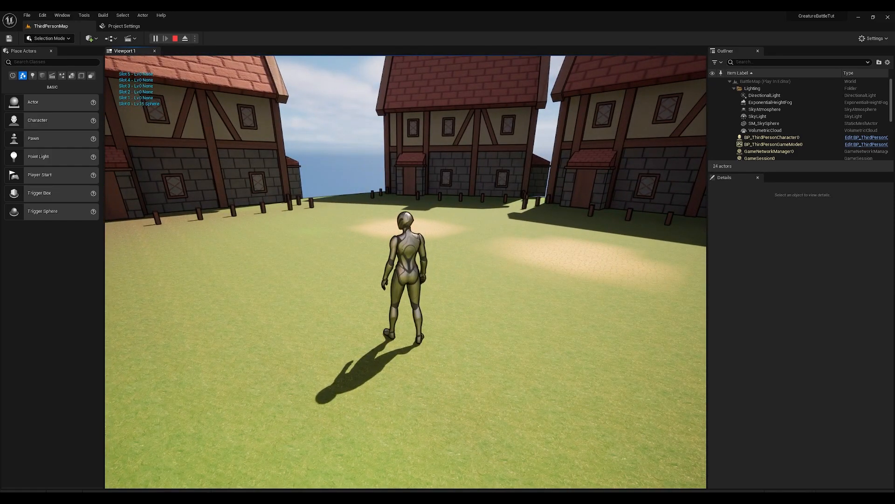
key("w")
key("a")
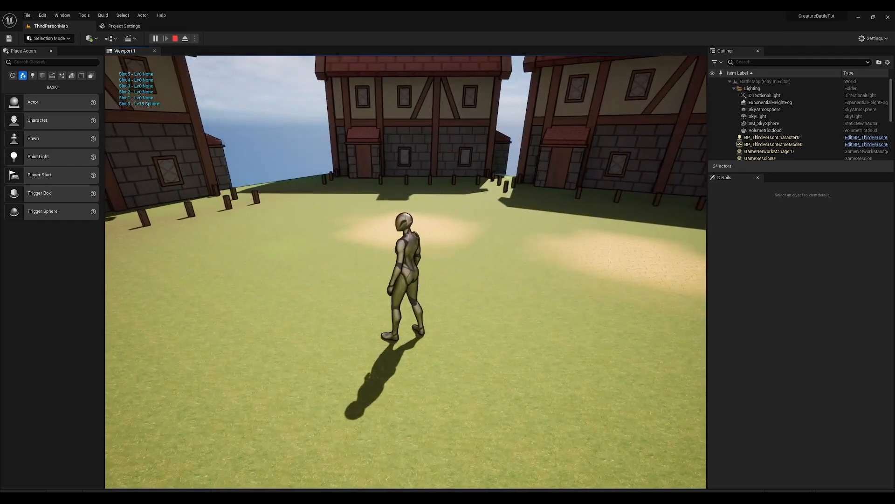
key("d")
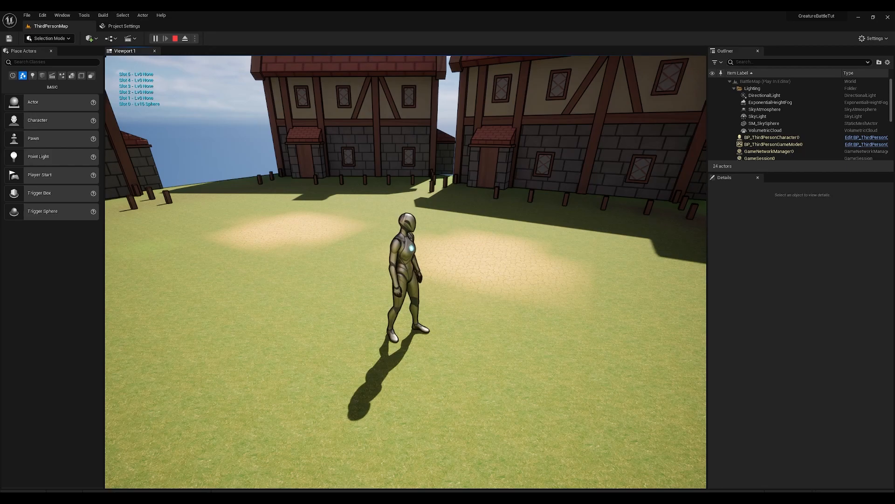
key("Escape")
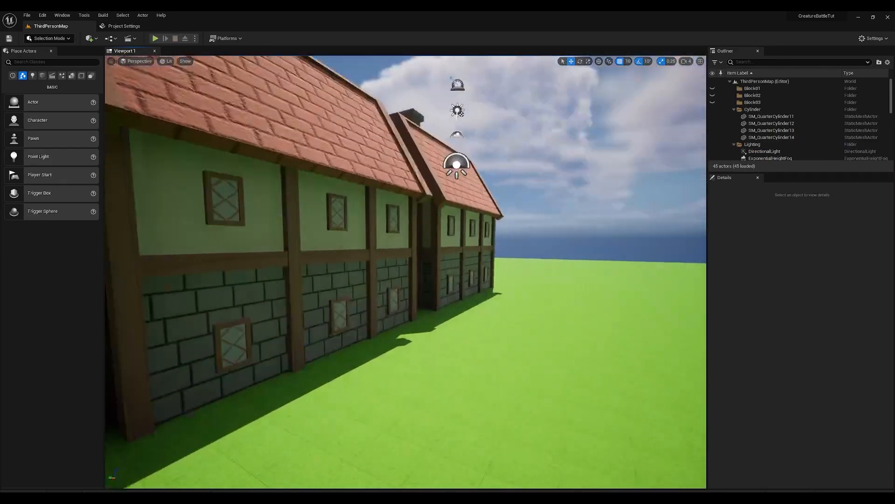
Create a game mode Blueprint class named Battle_GM in the Battle folder
right_click_drag(406, 270, 406, 271)
key("ctrl+space")
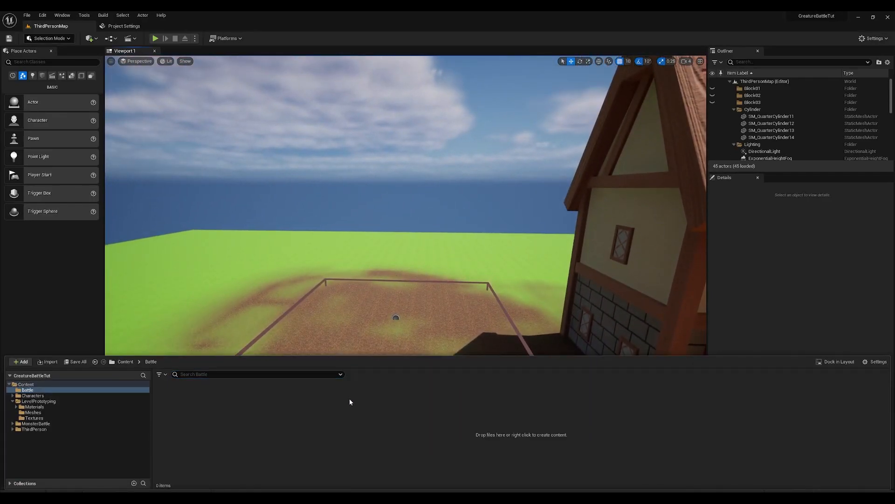
right_click(218, 408)
left_click(256, 214)
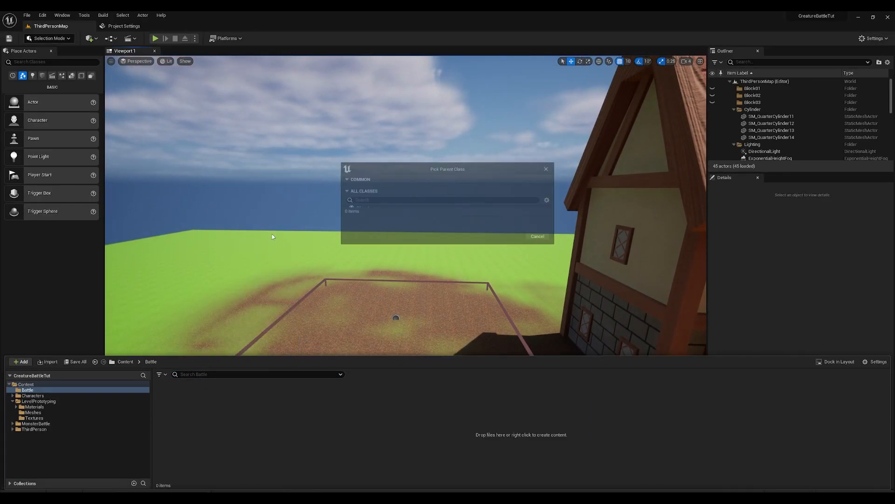
left_click(387, 247)
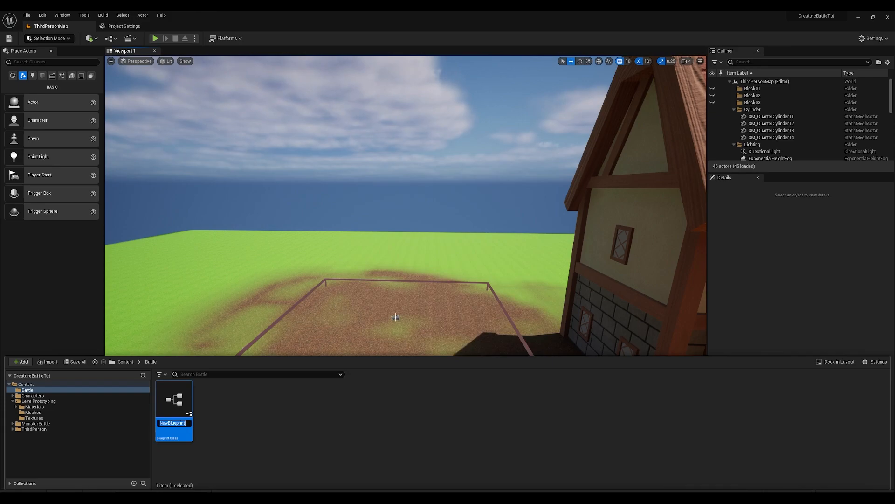
type("Battl")
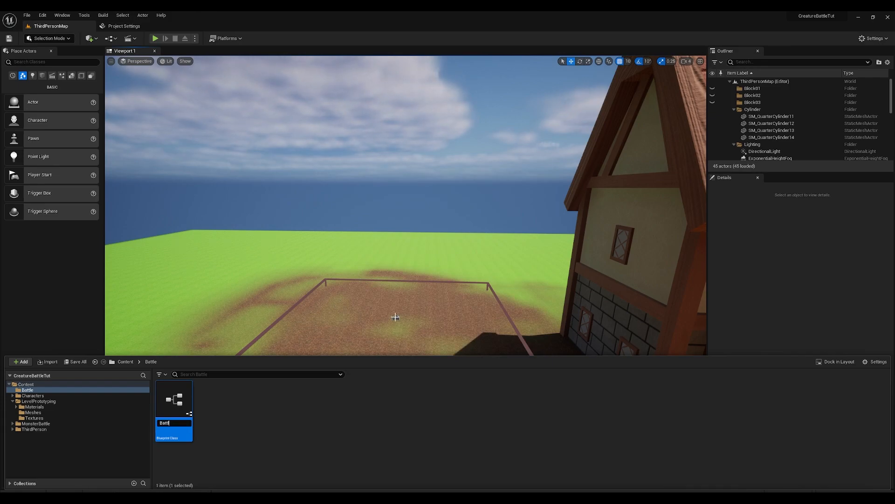
type("e_GM")
key("Return")
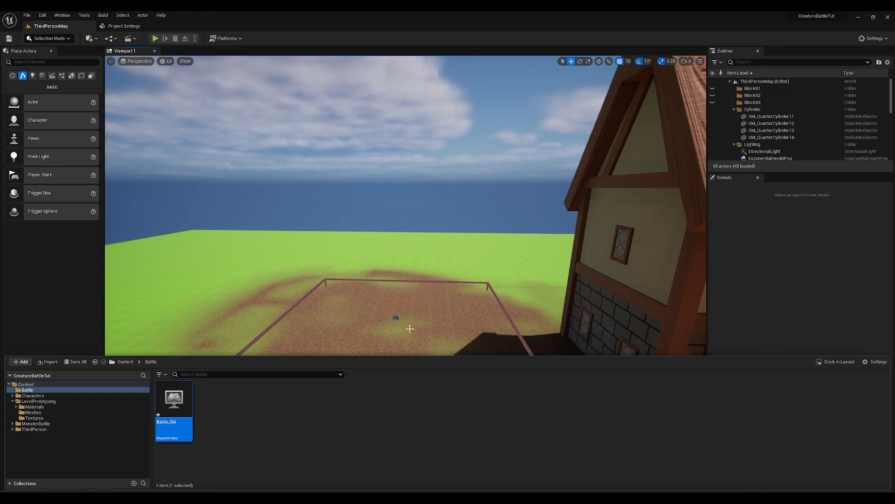
Create a Player Controller Blueprint class named Battle_PC in the Battle folder
right_click(212, 408)
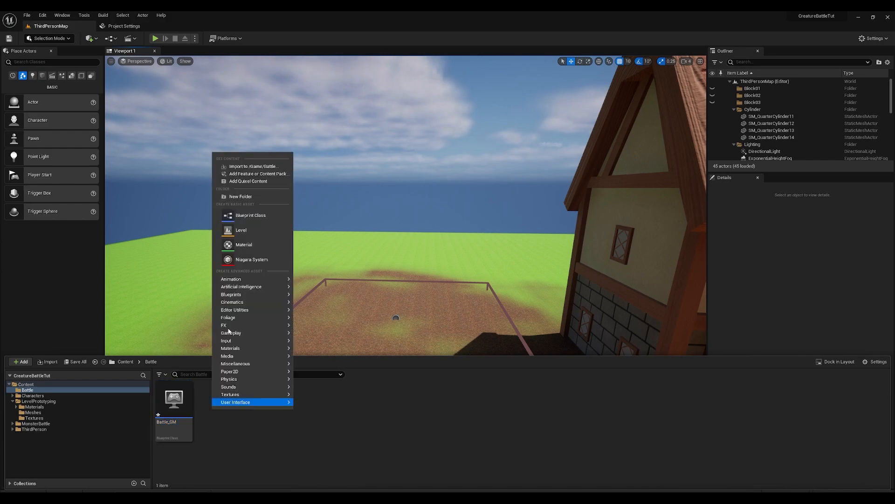
left_click(255, 220)
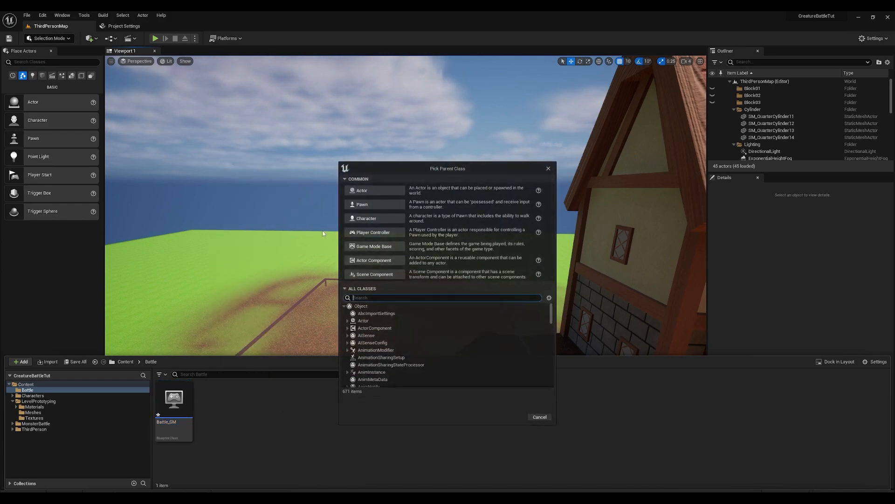
left_click(394, 232)
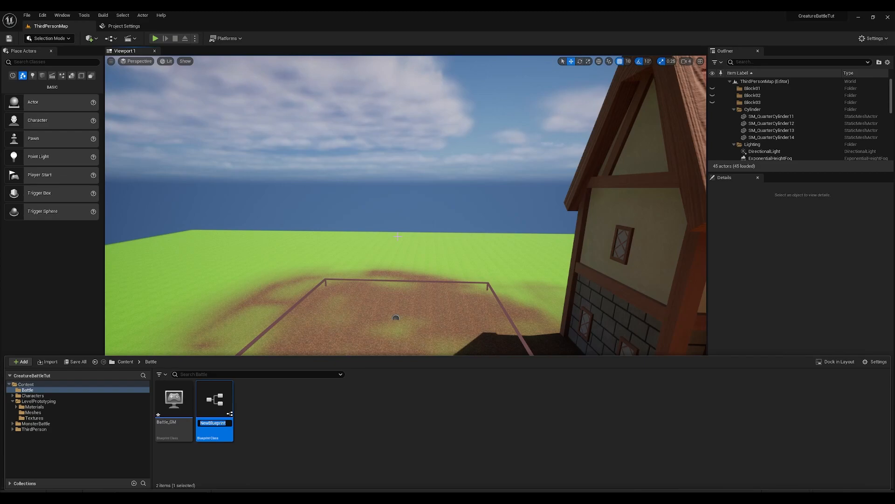
type("Battle_PC")
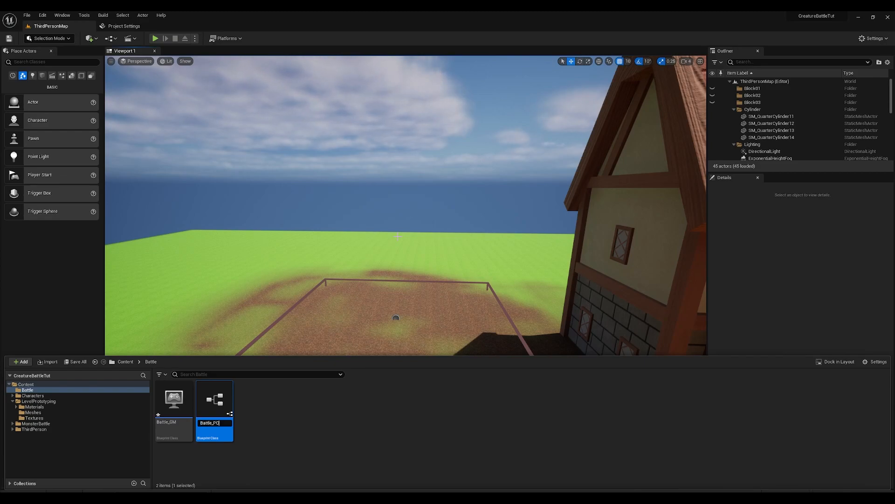
key("Return")
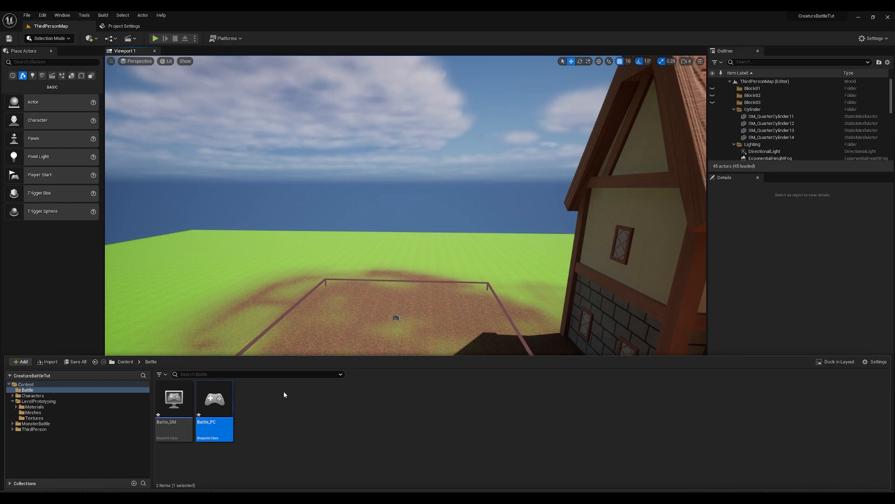
Open the BattleMap level from the Maps folder inside MonsterBattle
right_click_drag(389, 292, 391, 292)
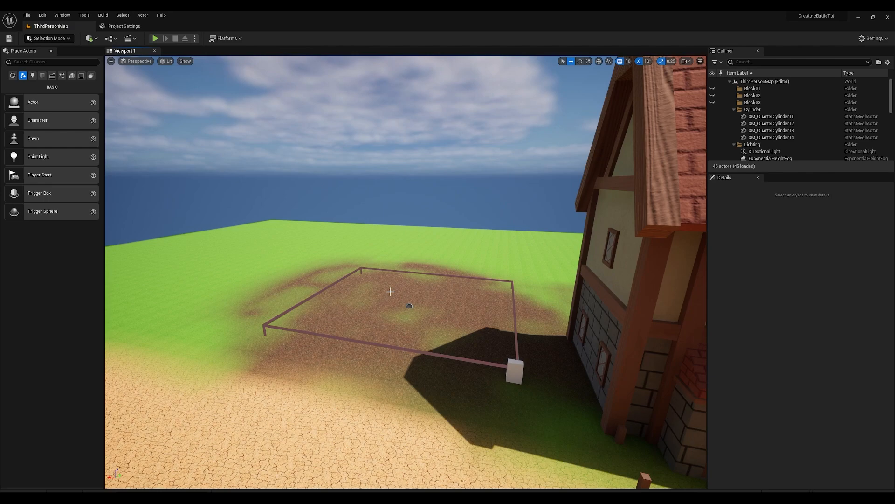
key("ctrl+space")
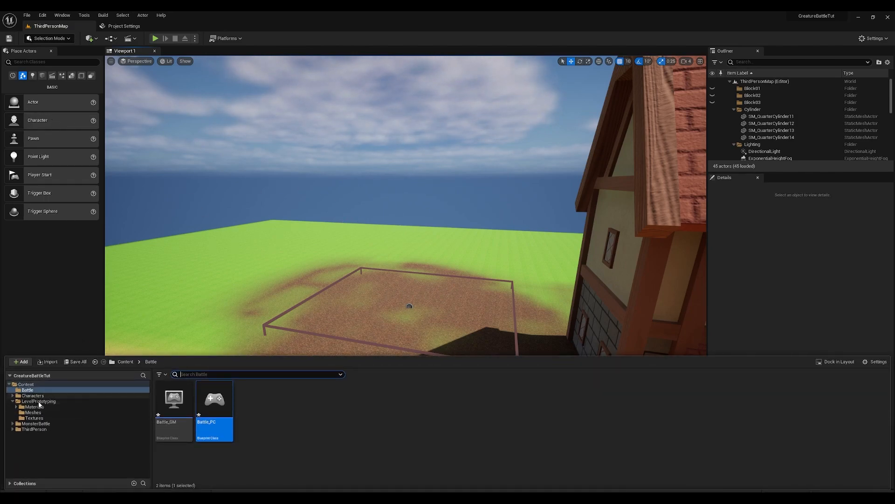
right_click(55, 424)
key("Escape")
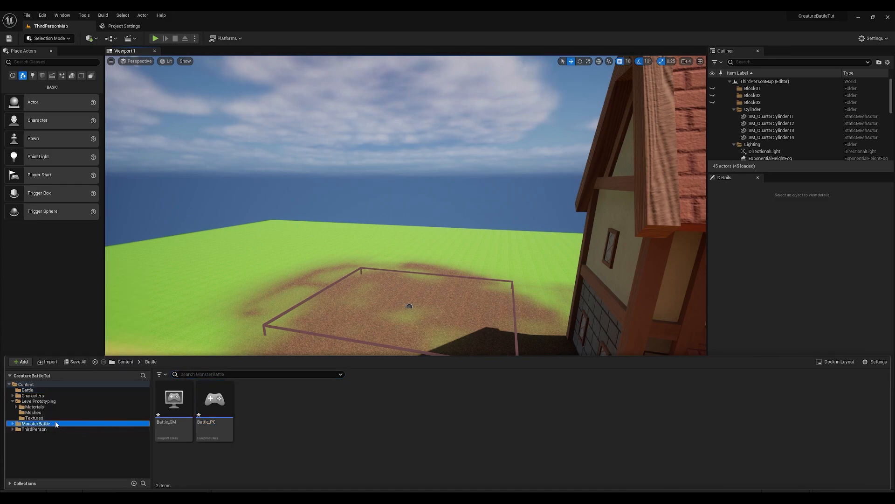
left_click(13, 423)
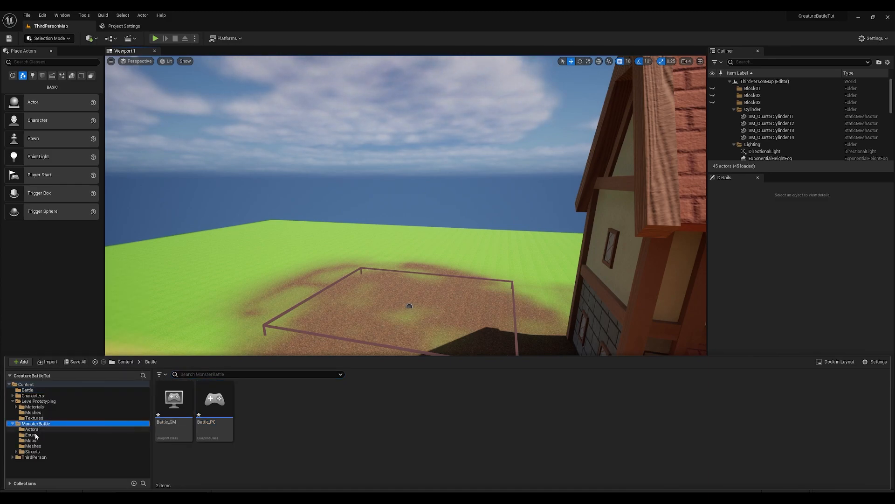
left_click(70, 441)
double_click(176, 405)
left_click(483, 337)
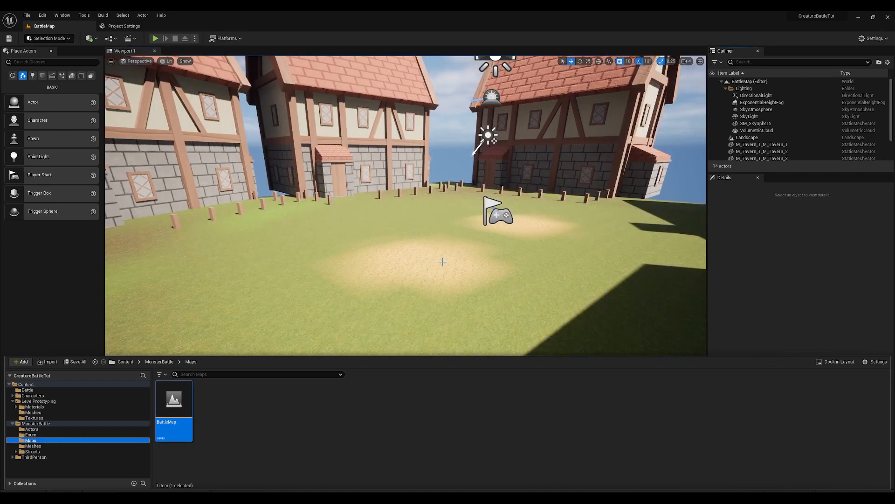
Find the Camera Actor among the placeable actors, place it on the grass arena and raise it to a height of 210
right_click_drag(442, 263, 461, 249)
key("ctrl+space")
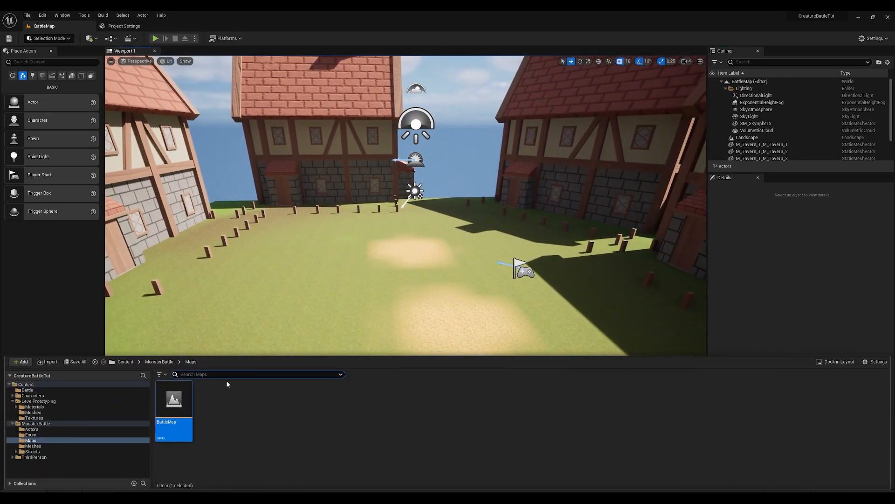
left_click(44, 62)
type("camera")
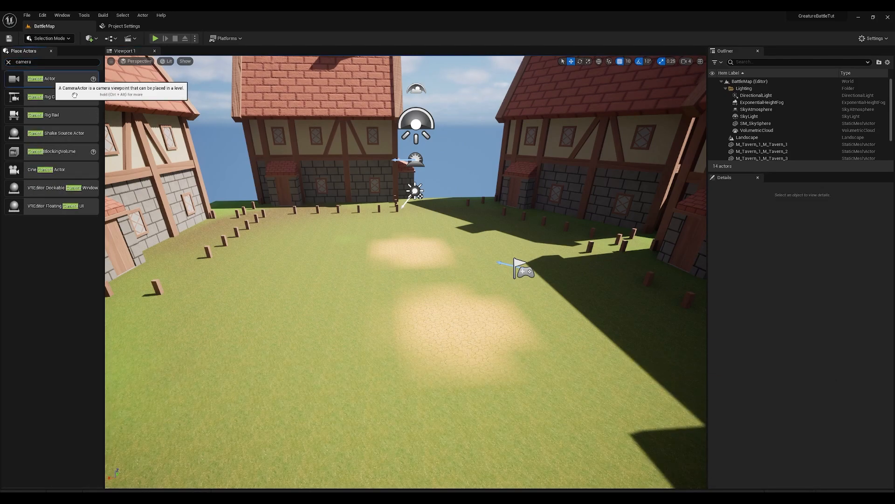
left_click_drag(74, 95, 353, 325)
key("e")
key("w")
left_click_drag(299, 290, 293, 252)
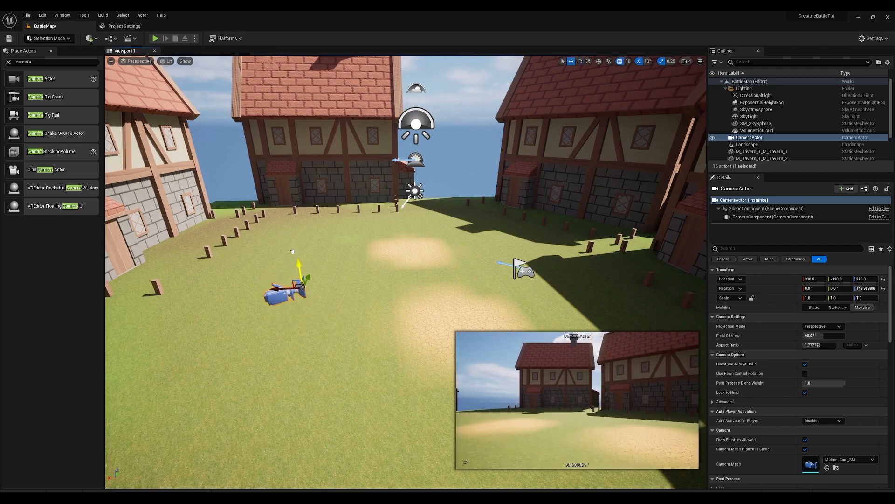
Adjust the camera's rotation and move it to about X 280, Y -510 so it frames both dirt patches
key("e")
mouse_move(317, 304)
left_mouse_down()
mouse_move(299, 311)
mouse_move(321, 322)
mouse_move(300, 322)
mouse_move(304, 299)
left_mouse_up()
key("w")
right_click_drag(304, 299, 313, 266)
key("d")
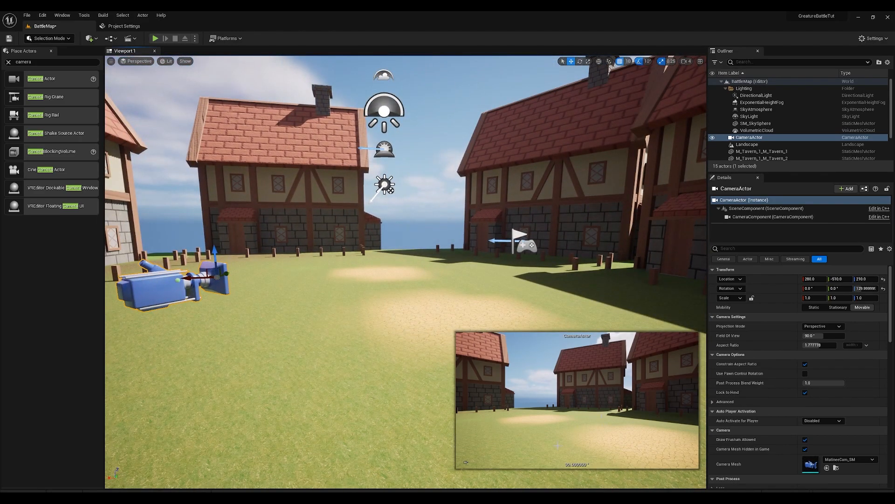
mouse_move(527, 383)
right_mouse_down()
mouse_move(492, 409)
mouse_move(517, 408)
mouse_move(504, 379)
mouse_move(516, 396)
right_mouse_up()
key("e")
Filter the camera's details for post process settings and add one array element to Post Process Materials under Rendering Features
scroll(767, 345, "down", 6)
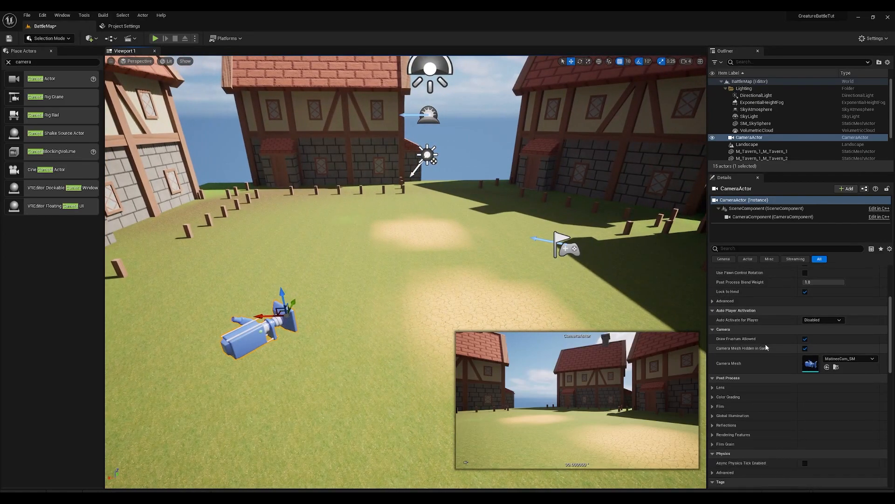
scroll(768, 350, "down", 3)
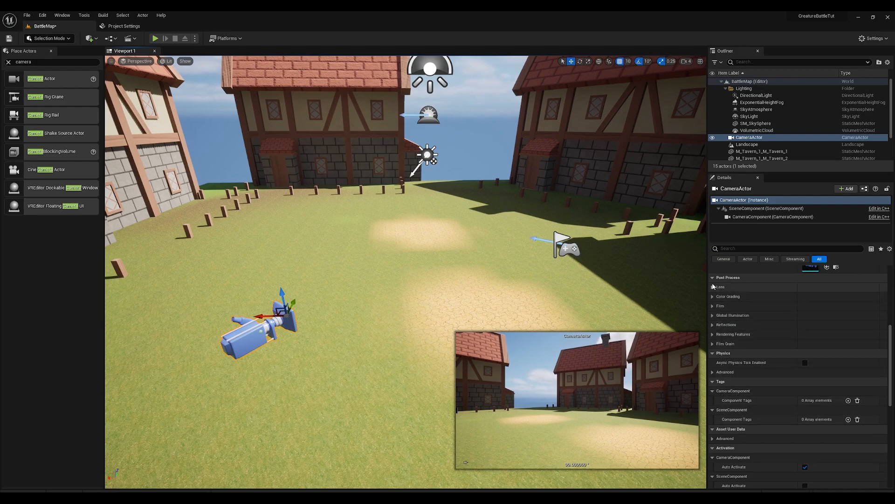
scroll(741, 340, "down", 3)
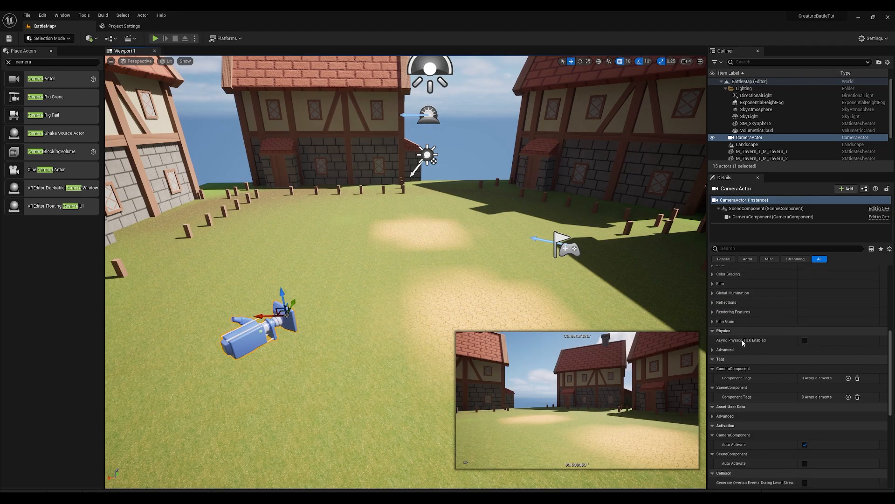
scroll(743, 342, "up", 3)
left_click(759, 250)
type("post p")
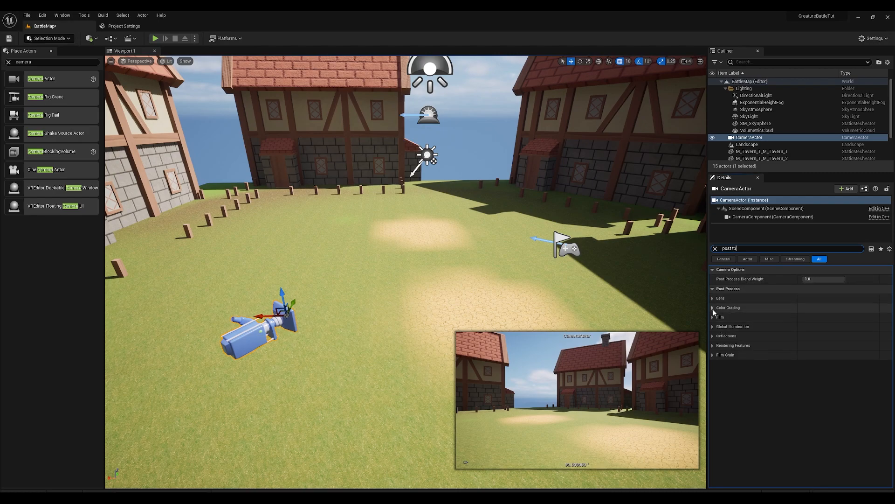
left_click(713, 346)
left_click(721, 356)
left_click(848, 364)
Assign the Outline_PP material to the camera's new post process element and clear the details filter
left_click(822, 385)
left_click(816, 375)
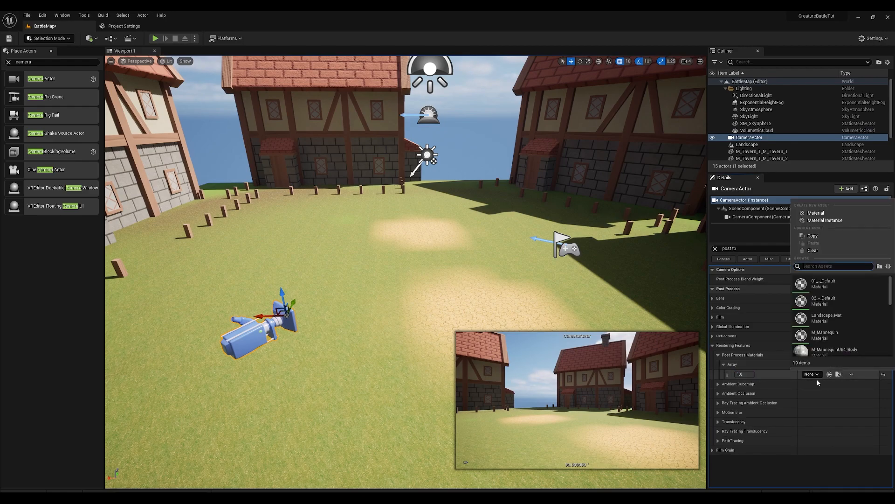
type("post p")
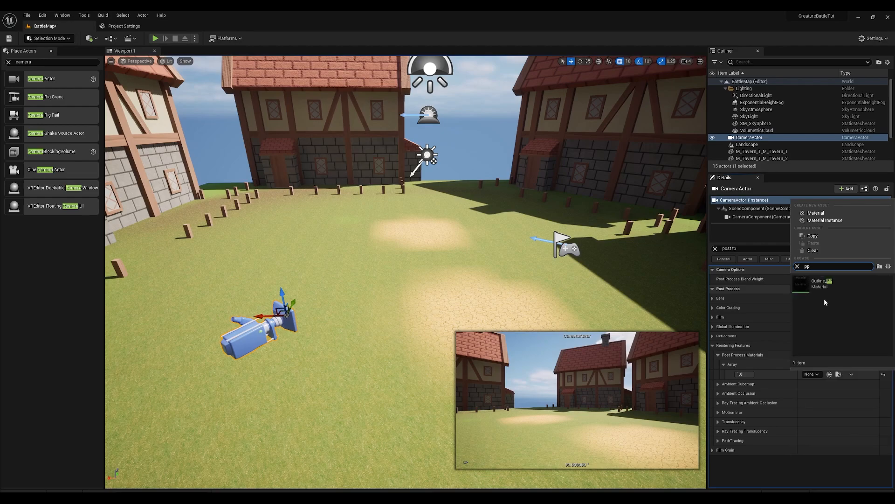
left_click(827, 286)
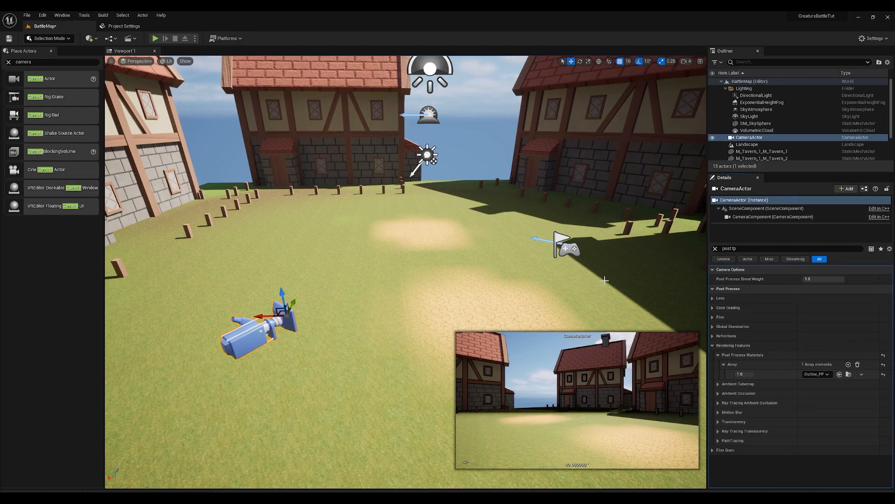
scroll(599, 281, "up", 3)
left_click(715, 248)
Set the camera's Auto Activate for Player option to Player 0 and clear the details filter
mouse_move(599, 276)
right_mouse_down()
mouse_move(645, 275)
mouse_move(597, 280)
mouse_move(611, 274)
right_mouse_up()
key("s")
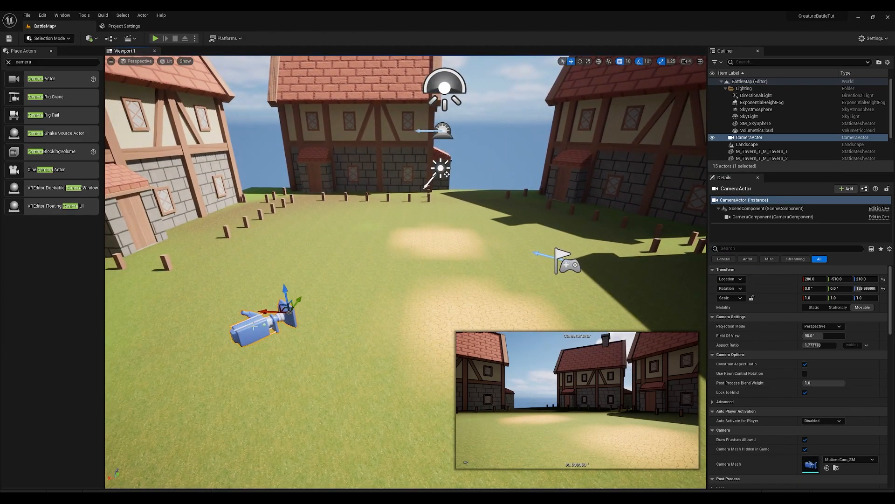
left_click(807, 250)
type("auto")
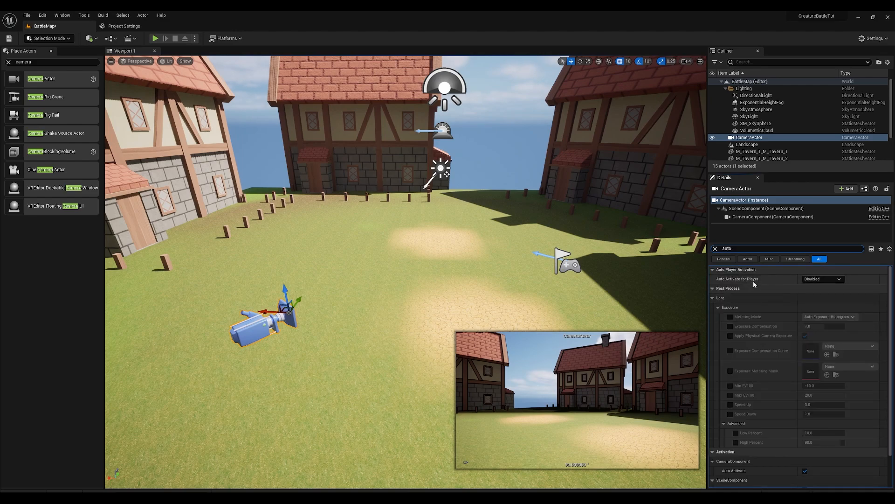
left_click(822, 279)
left_click(824, 289)
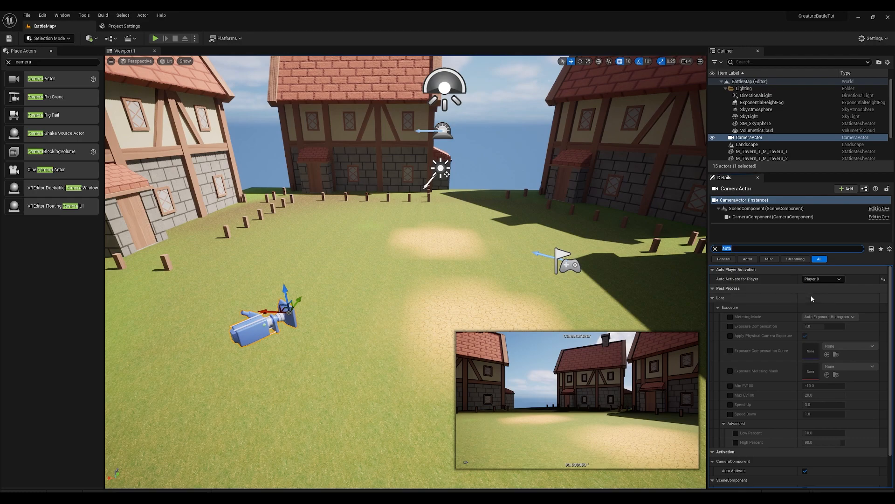
left_click(715, 249)
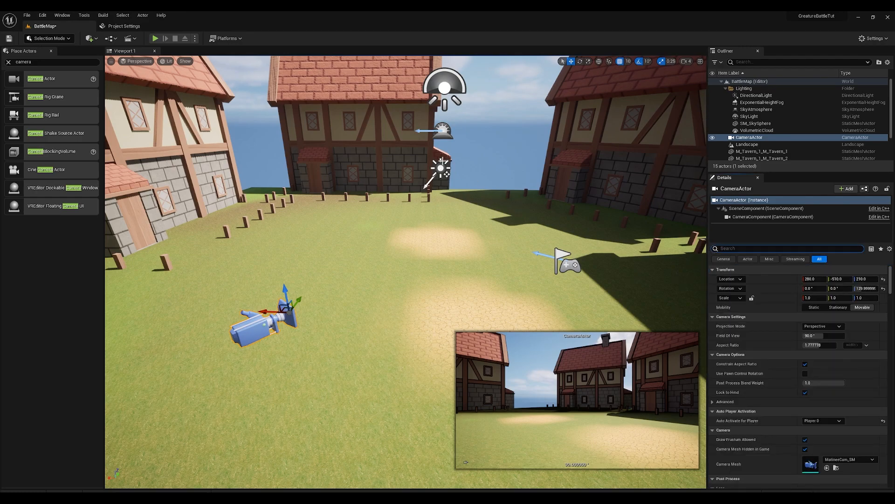
Open the Battle_GM Blueprint from the Battle folder
key("ctrl+space")
left_click(290, 424)
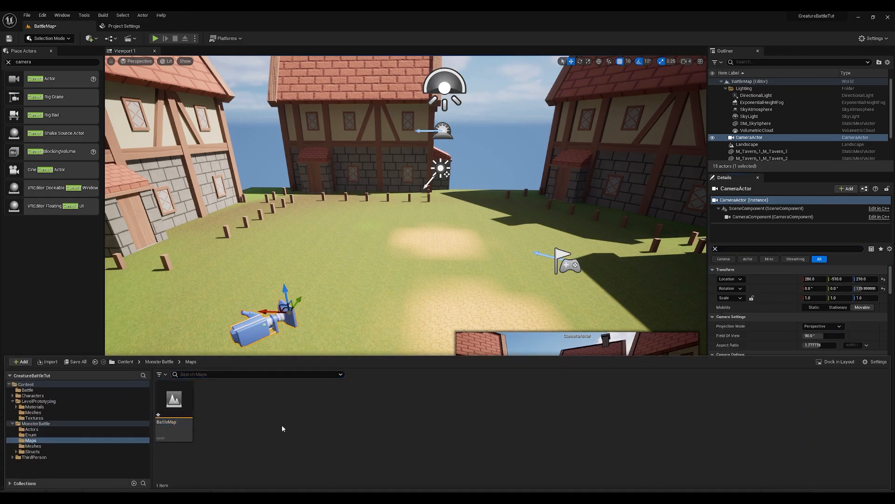
left_click(28, 384)
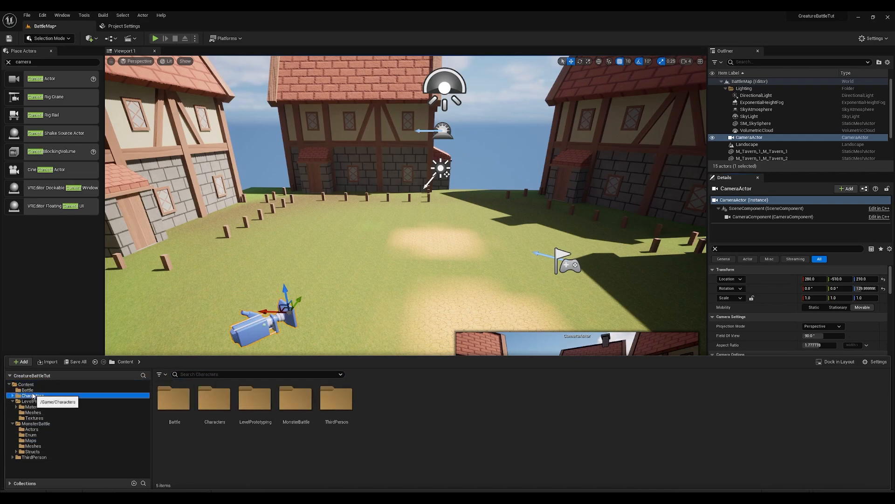
left_click(27, 390)
double_click(186, 410)
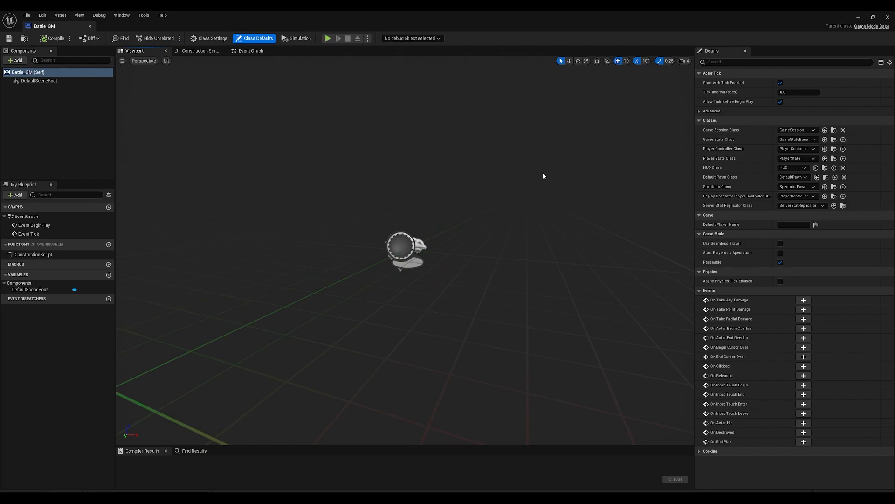
Set Battle_GM's Player Controller Class to Battle_PC and its Default Pawn Class to None, and compile the Blueprint
left_click(797, 149)
left_click(814, 174)
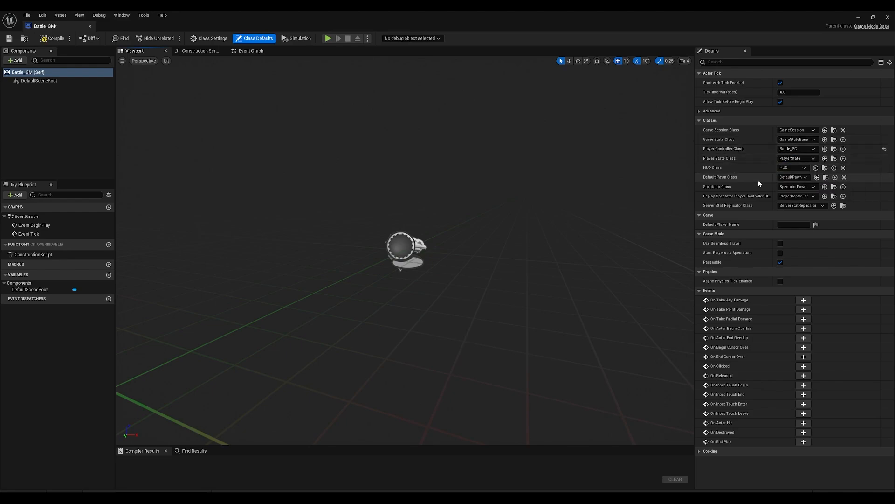
left_click(788, 179)
left_click(793, 193)
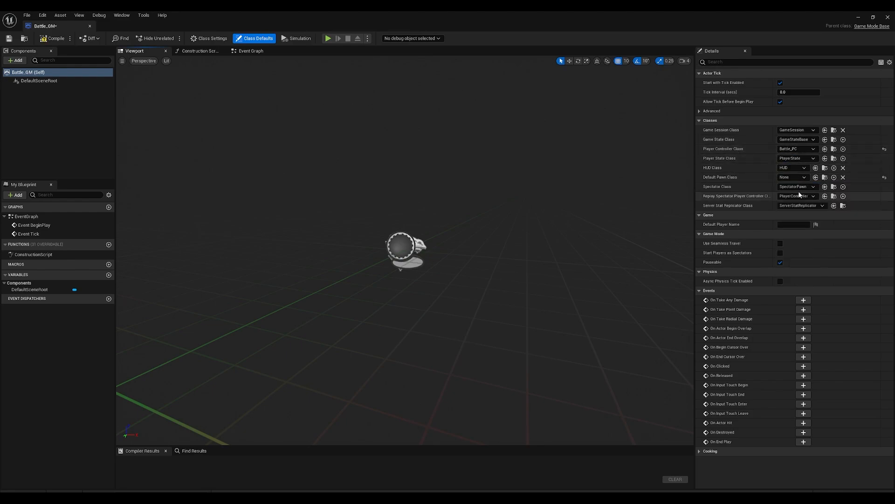
left_click(53, 38)
Dock the Battle_GM editor alongside the level and Project Settings, and return to BattleMap
left_click_drag(66, 26, 186, 29)
left_click(136, 28)
left_click(48, 27)
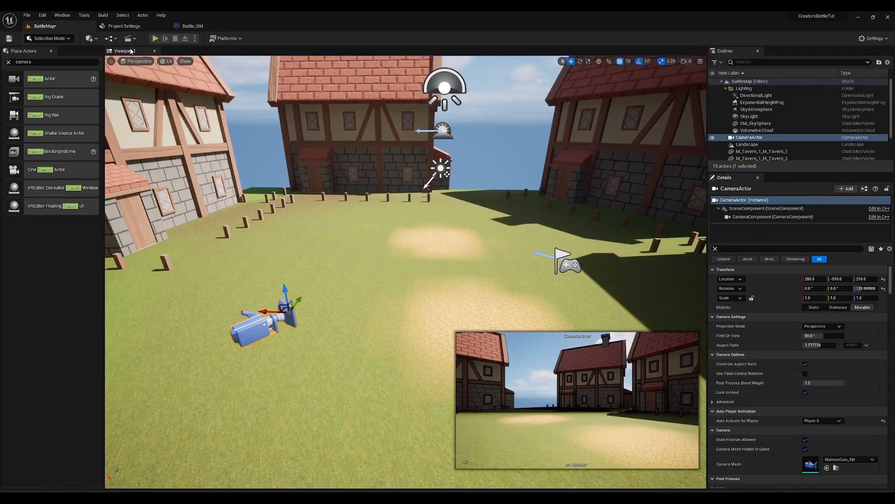
Override BattleMap's world game mode with Battle_GM, save the level and bring up the project's content
left_click(111, 38)
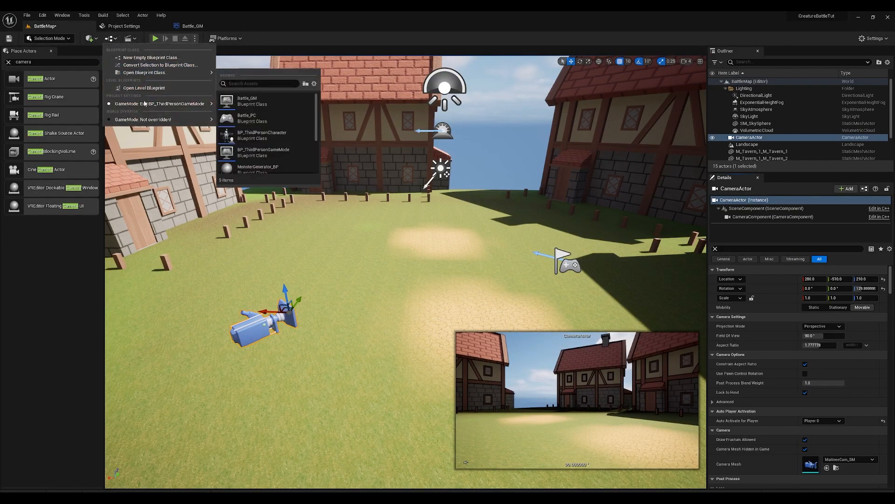
mouse_move(138, 120)
mouse_move(255, 130)
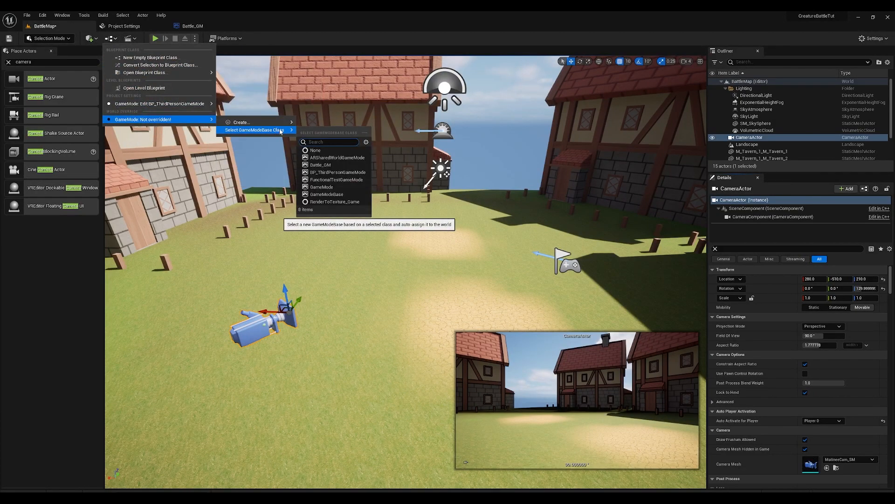
left_click(334, 166)
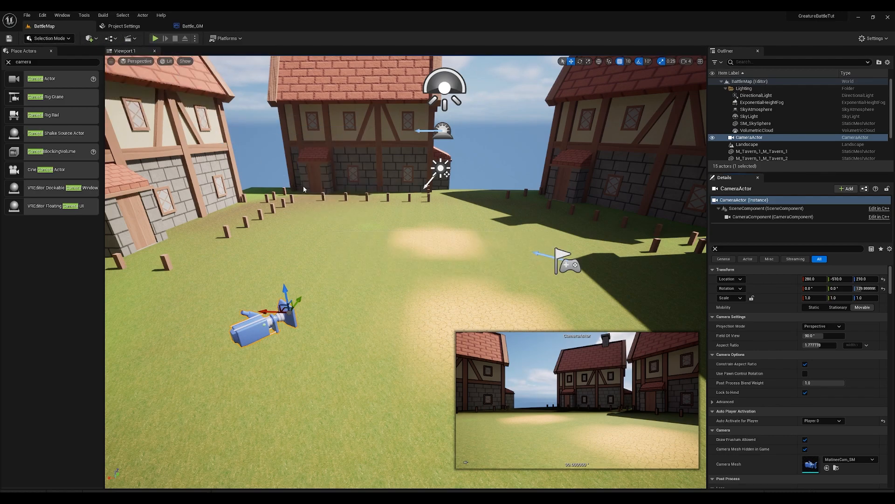
key("ctrl+space")
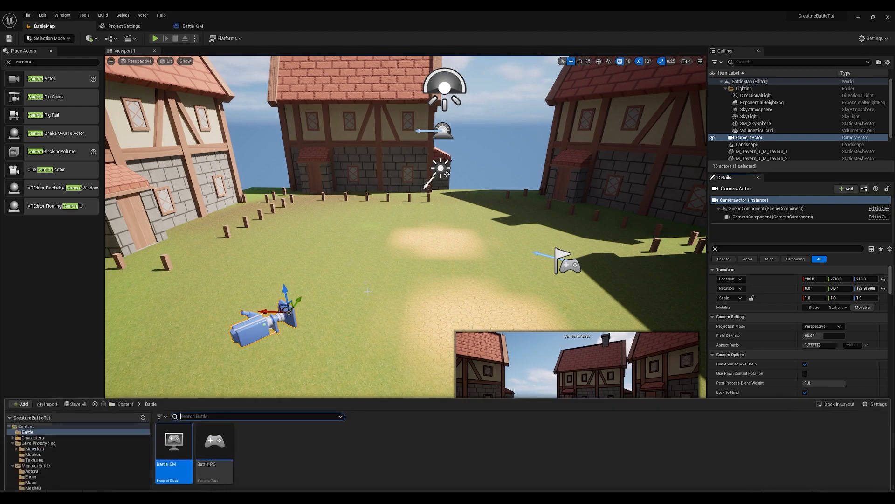
Open the ThirdPersonMap level from the Maps folder inside ThirdPerson
left_click(42, 395)
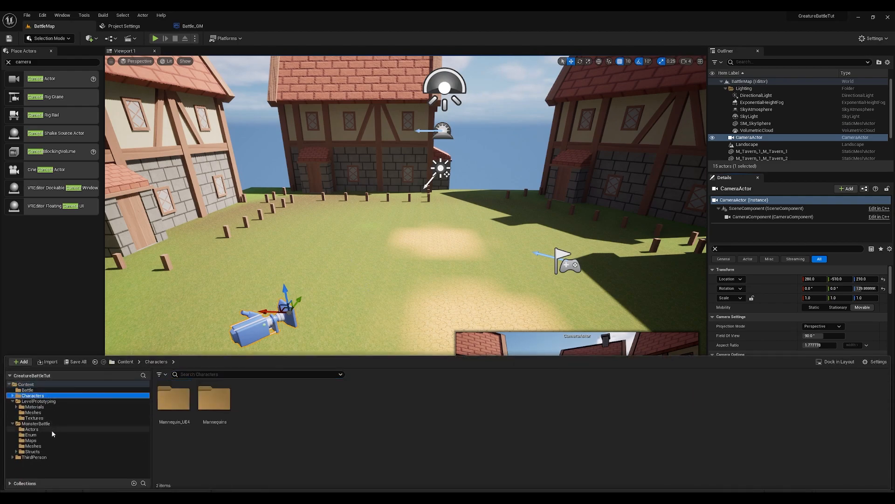
left_click(34, 418)
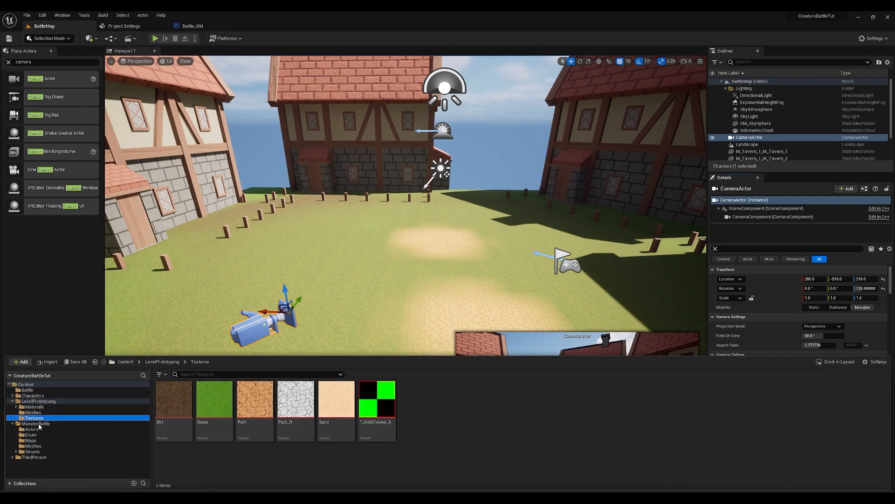
left_click(34, 457)
double_click(255, 402)
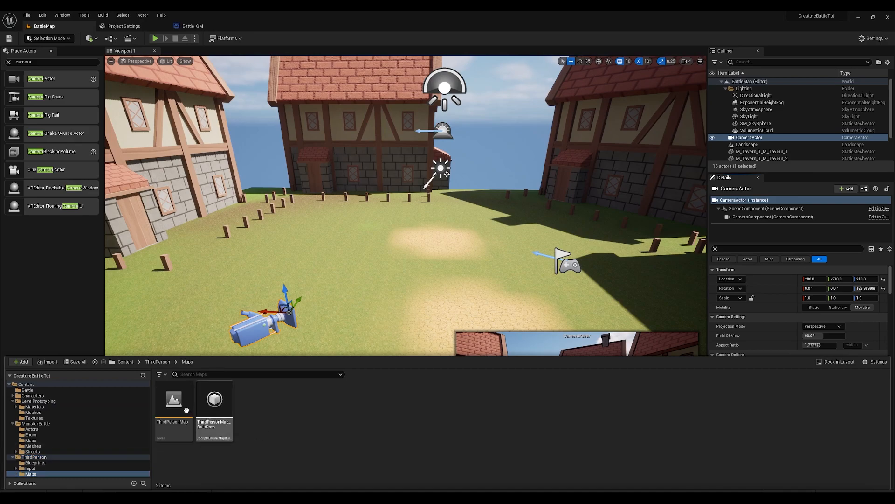
double_click(174, 405)
Play-test ThirdPersonMap by running the character down the street and across the dirt area until a battle starts, and end the session
left_click(156, 39)
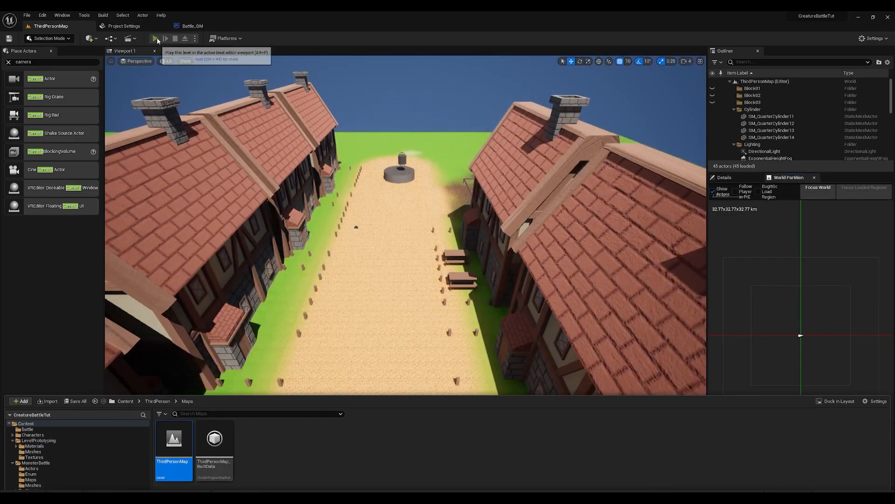
key("w")
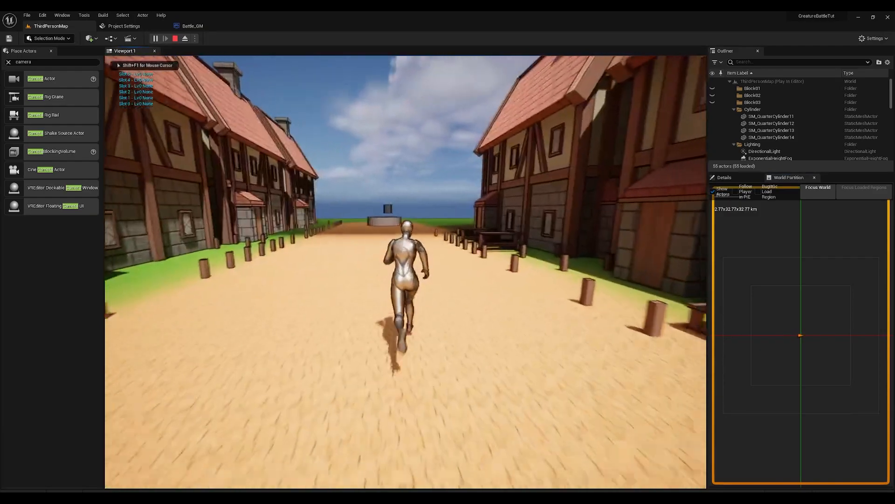
key("w")
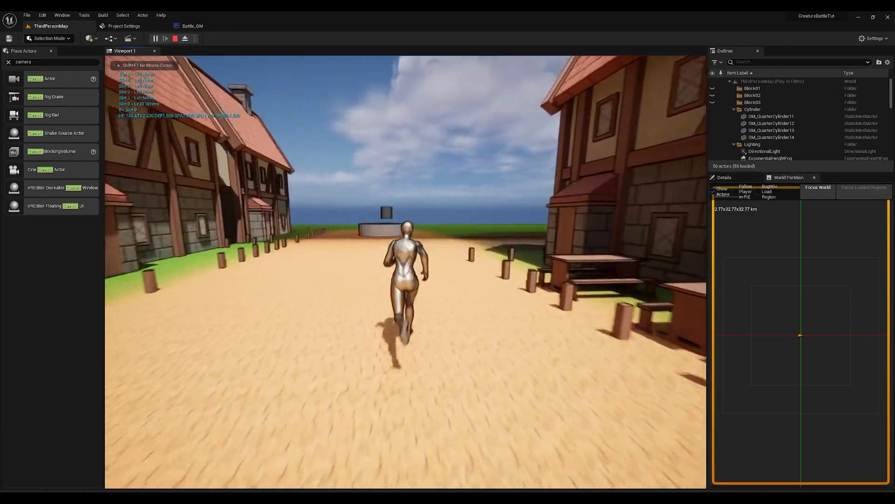
key("w")
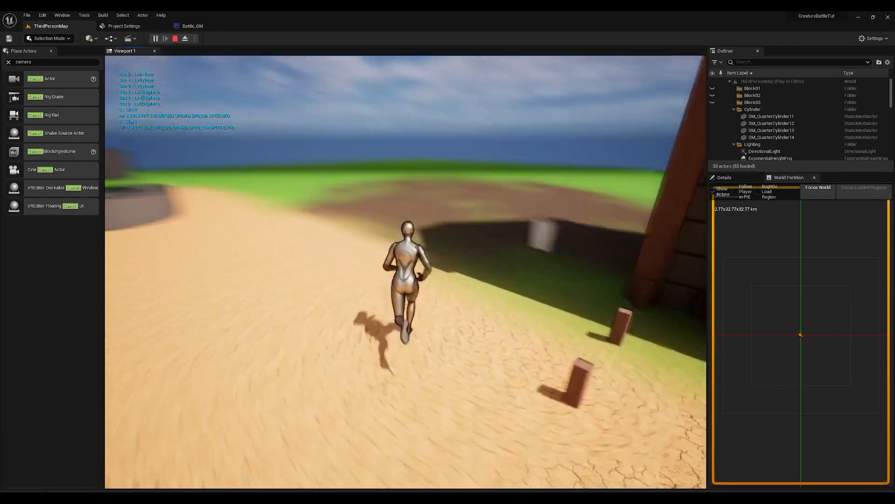
key("w")
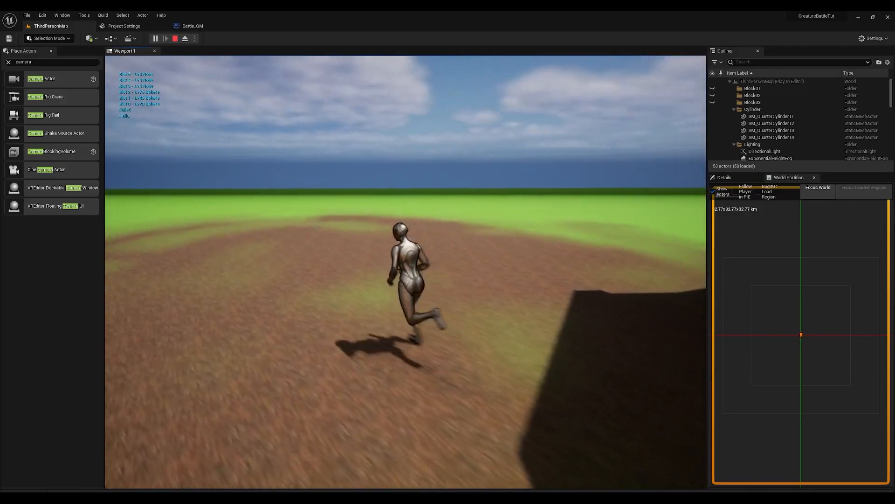
key("w")
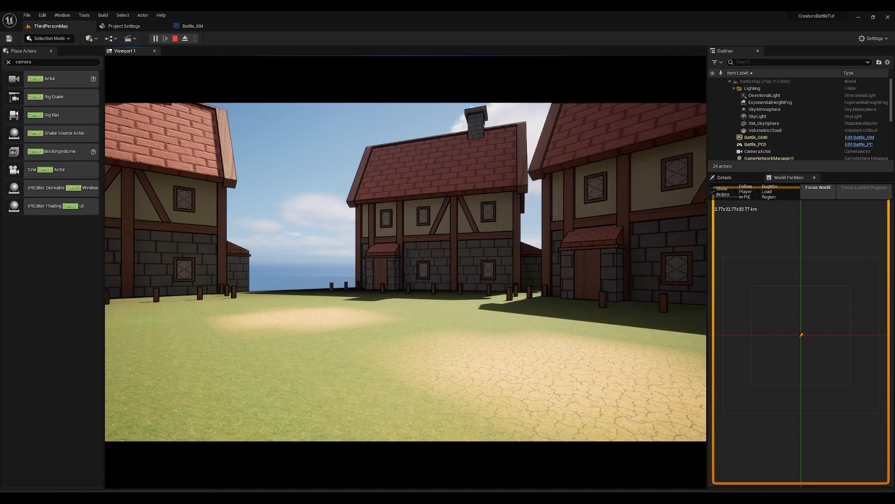
key("Escape")
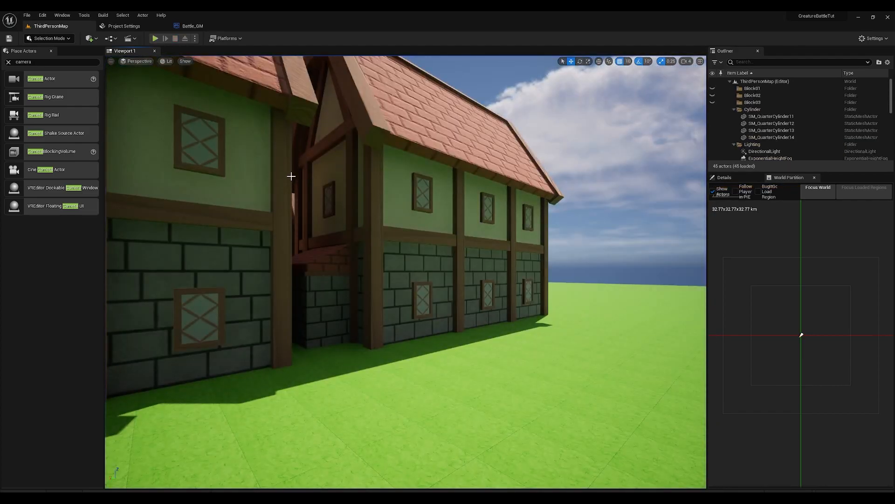
Reopen the BattleMap level from the Maps folder inside MonsterBattle
key("ctrl+space")
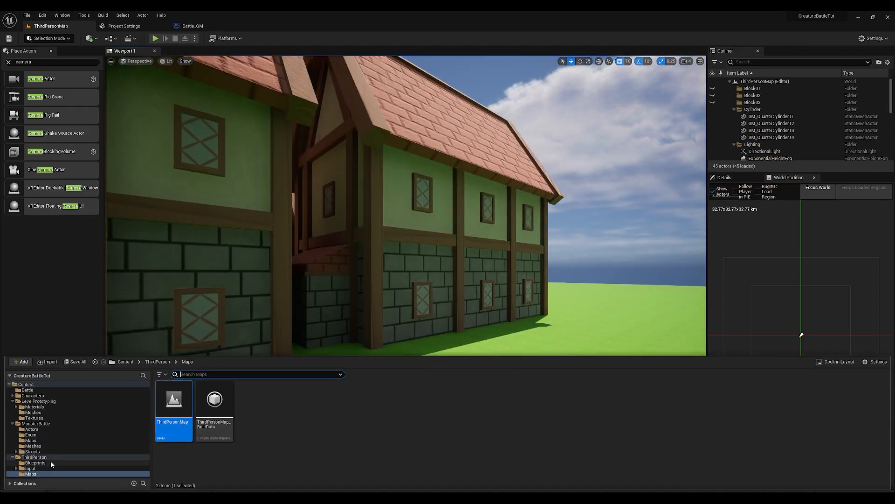
left_click(120, 390)
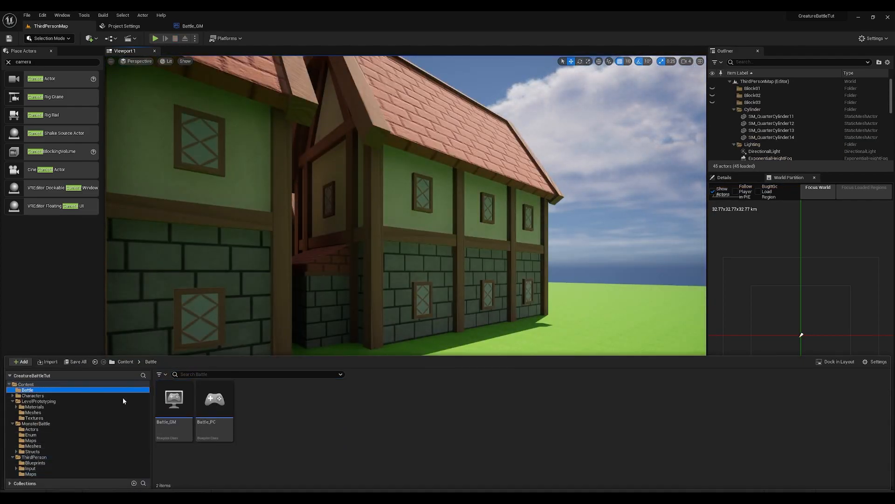
left_click(47, 440)
double_click(173, 415)
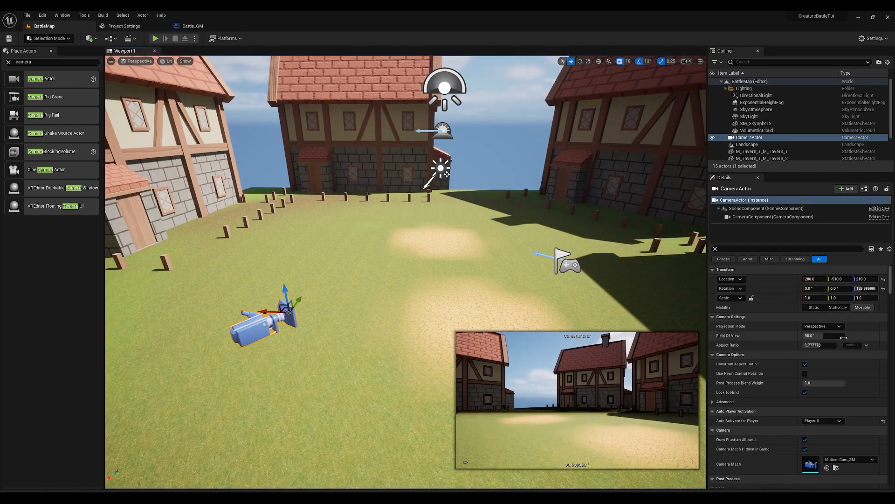
Turn off Constrain Aspect Ratio on the CameraActor and play-test BattleMap to check the full-frame camera view
left_click(806, 364)
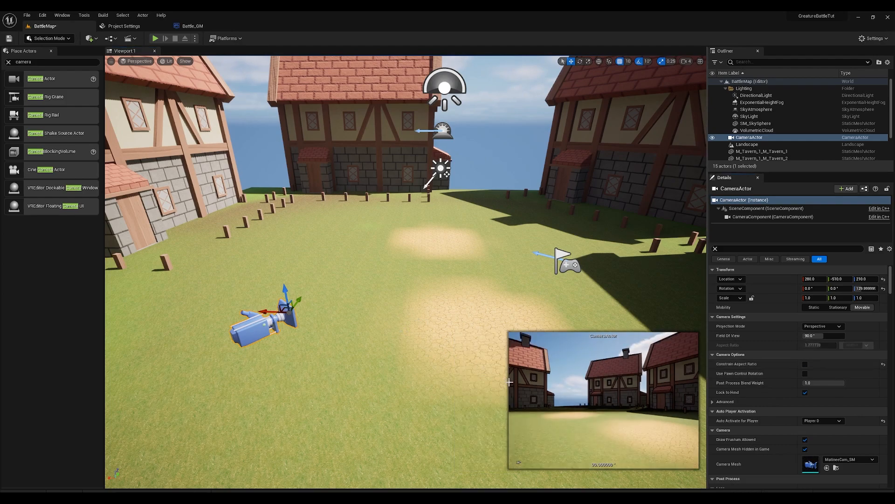
key("a")
right_click_drag(321, 266, 407, 265)
left_click(156, 38)
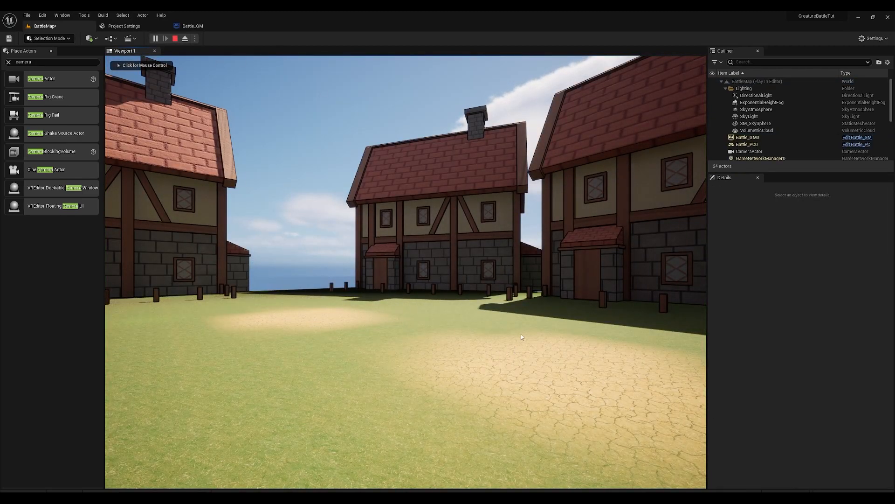
key("Escape")
Delete the PlayerStart actor from BattleMap
left_click_drag(519, 324, 518, 323)
key("e")
key("a")
right_click_drag(518, 323, 541, 343)
left_click(606, 215)
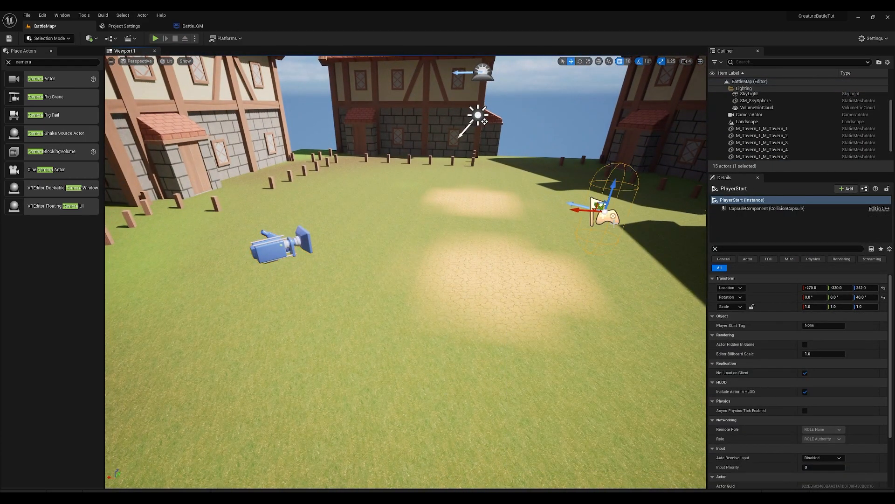
key("Delete")
key("w")
right_click_drag(541, 343, 490, 347)
right_click_drag(299, 196, 319, 194)
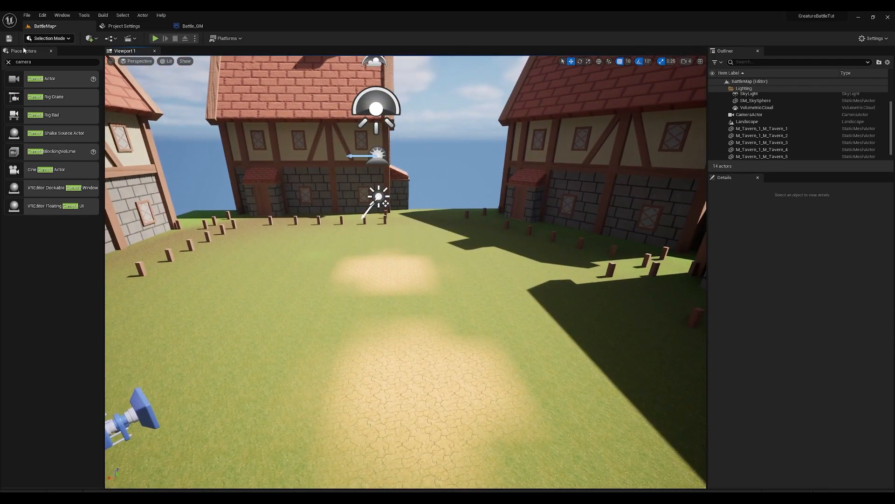
Clear the camera search filter from the list of placeable actors
left_click(8, 61)
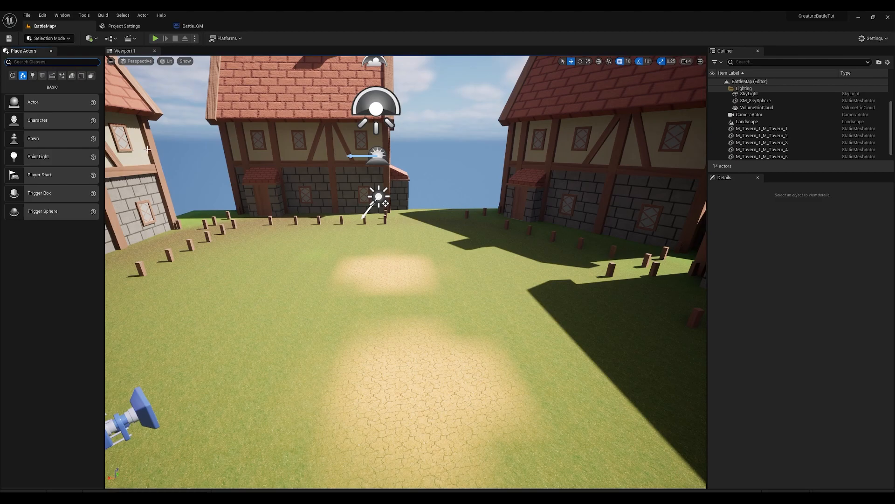
key("alt+Tab")
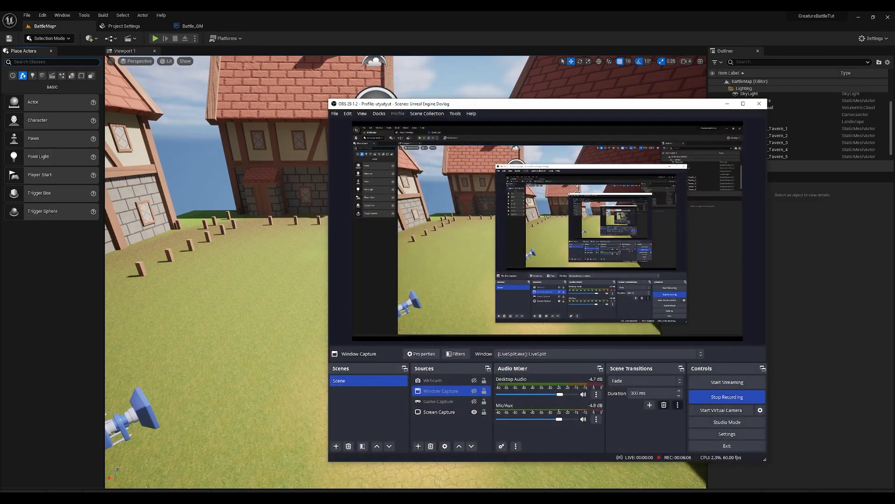
key("alt+Tab")
right_click_drag(384, 318, 414, 310)
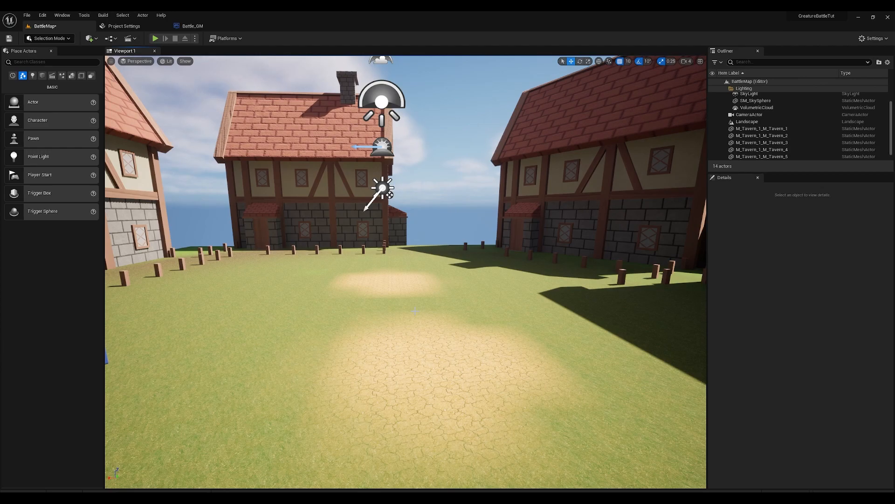
Create an Actor Blueprint named Battle_Proxy in the Battle folder and open it for editing
key("ctrl+space")
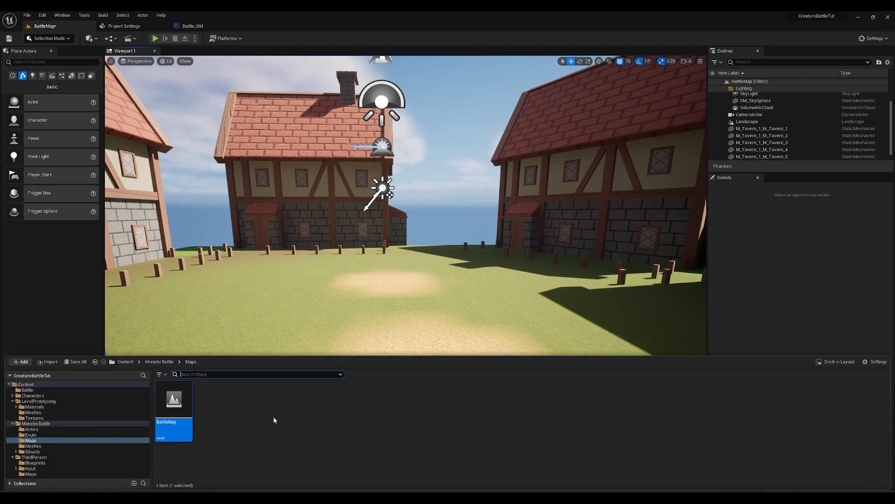
left_click(75, 390)
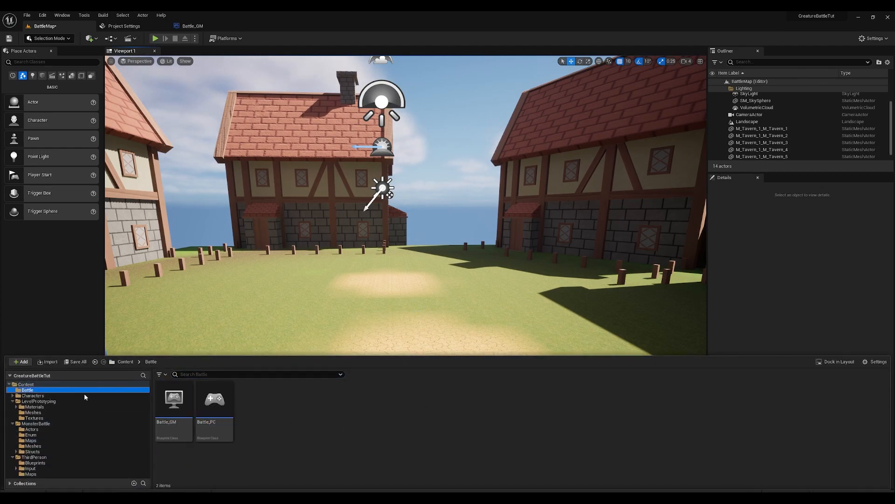
right_click(255, 408)
left_click(279, 215)
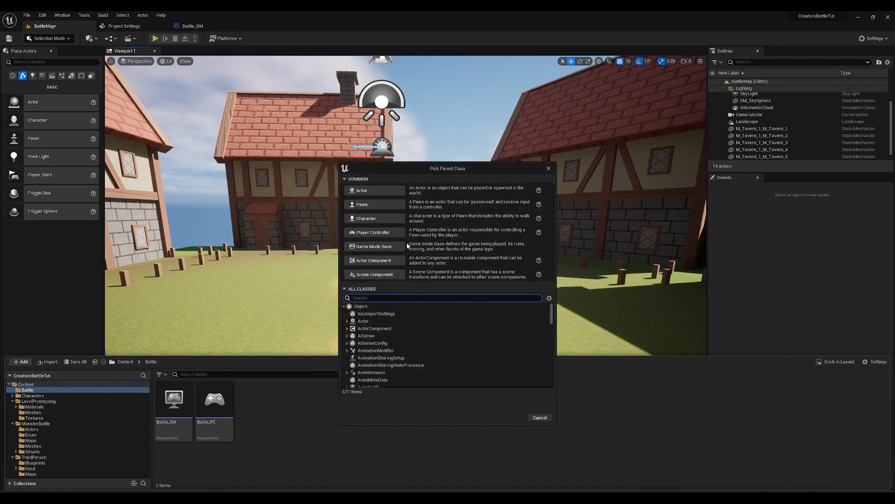
left_click(380, 190)
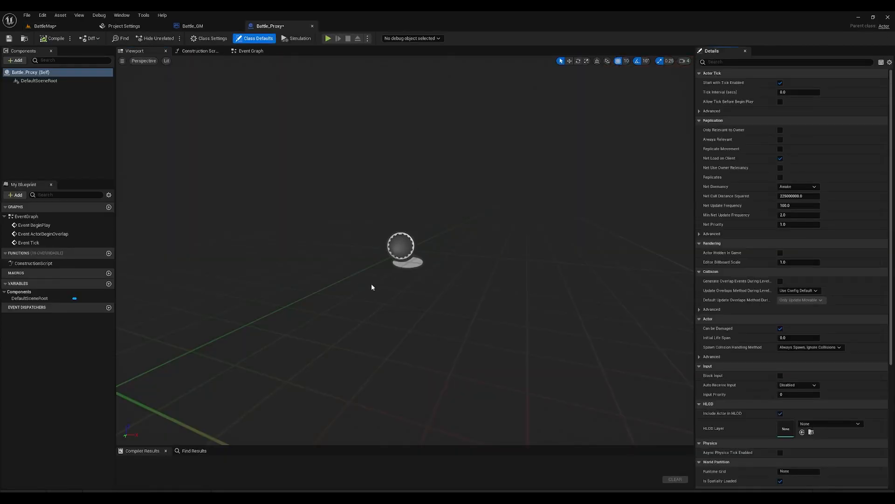
Look over Battle_Proxy's event graph, return to its 3D preview and compile the Blueprint
scroll(392, 256, "up", 1)
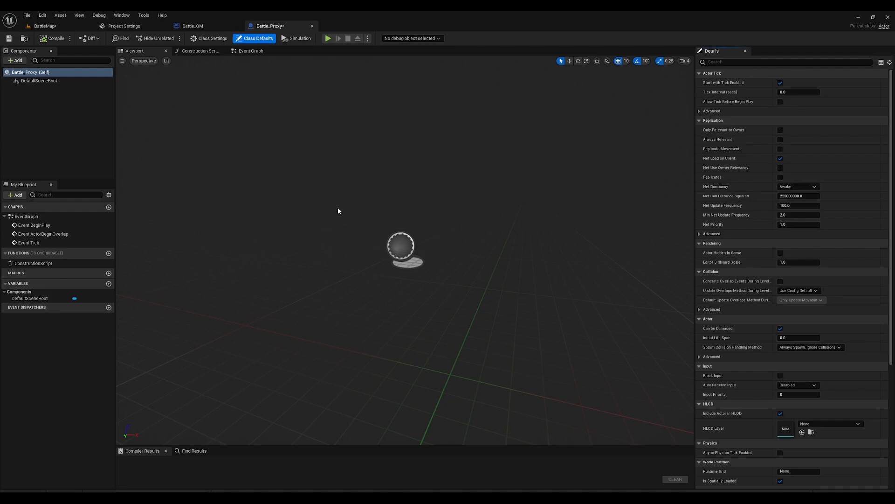
left_click(250, 52)
right_click_drag(586, 284, 432, 271)
scroll(480, 268, "down", 2)
left_click(134, 51)
left_click(47, 40)
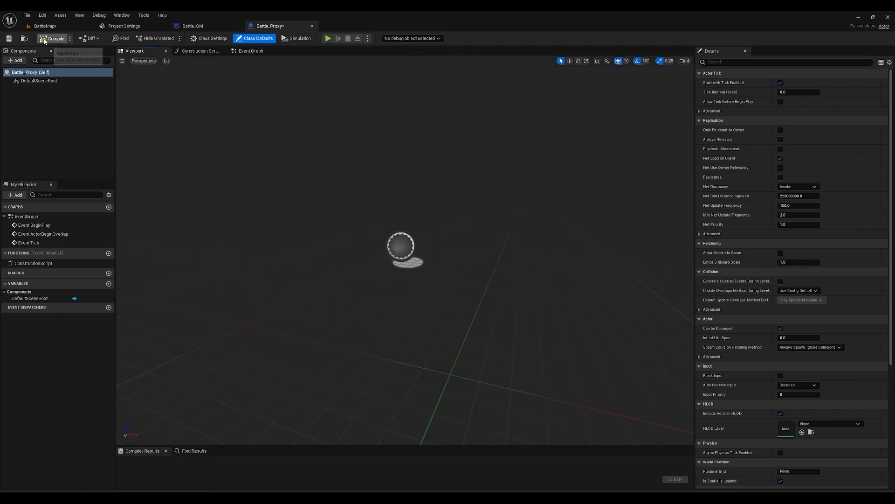
Place a Battle_Proxy actor in BattleMap, on the grass between the two sandy patches
left_click(45, 26)
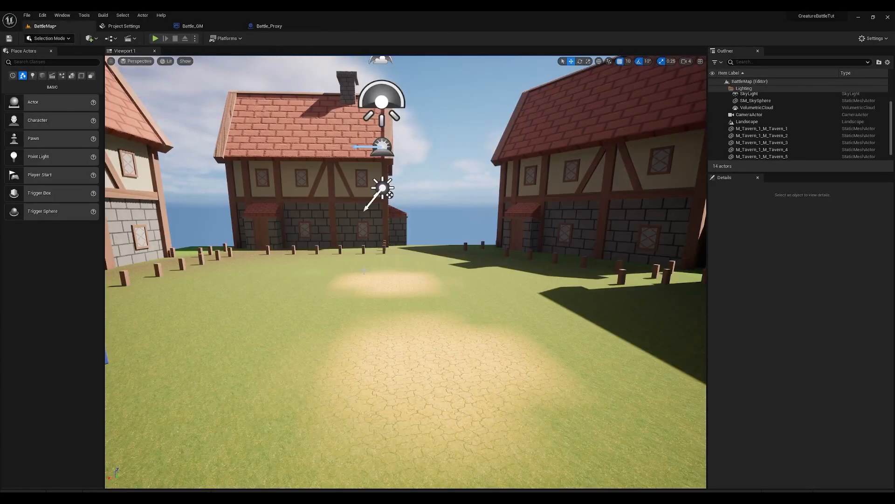
key("ctrl+space")
left_click_drag(257, 397, 401, 317)
right_click_drag(401, 317, 424, 383)
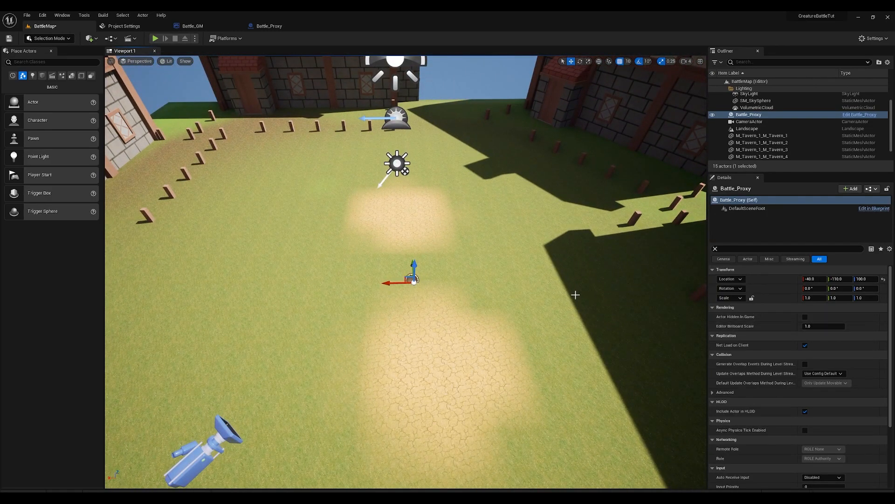
right_click_drag(580, 294, 578, 284)
right_click_drag(386, 239, 523, 253)
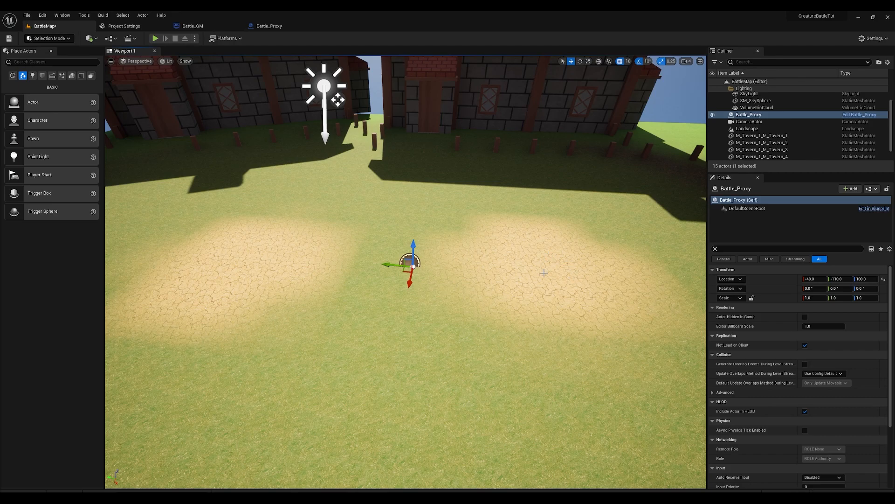
Add a Static Mesh component named FriendlyMesh to the Battle_Proxy Blueprint
left_click(269, 26)
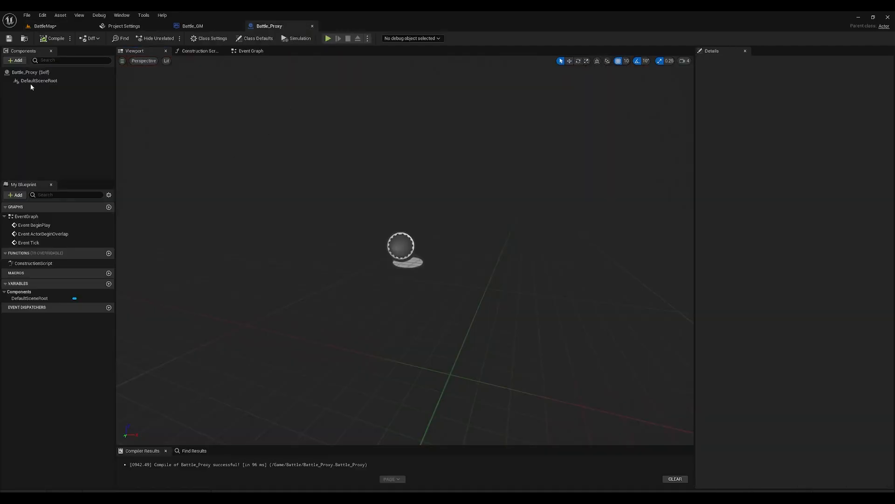
left_click(17, 61)
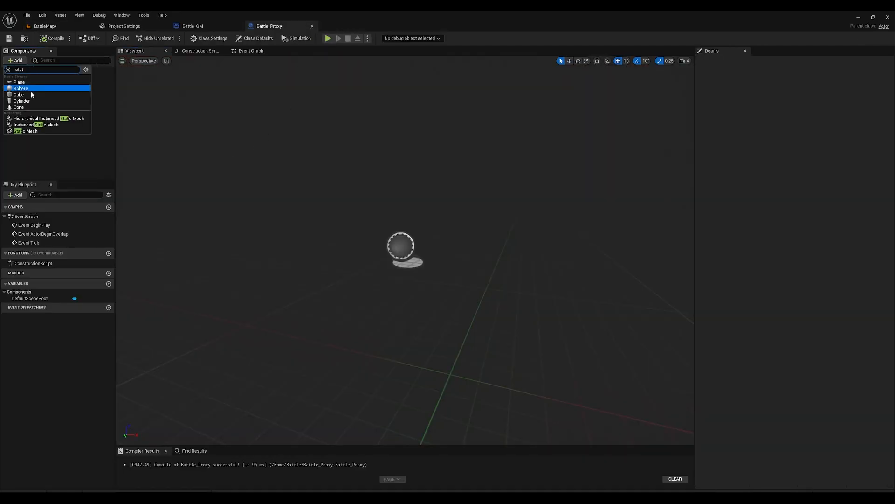
left_click(30, 132)
type("FriendlyMesh")
key("Return")
Duplicate the FriendlyMesh component and rename the copy EnemyMesh
right_click(36, 93)
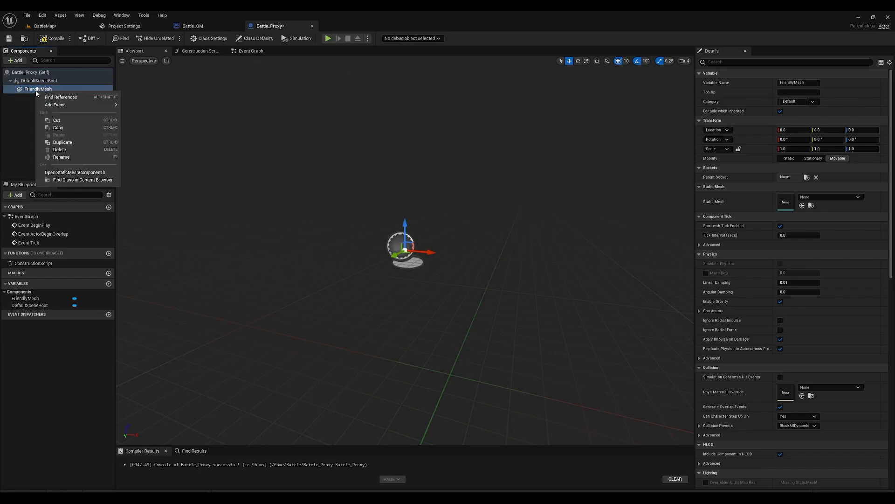
left_click(65, 143)
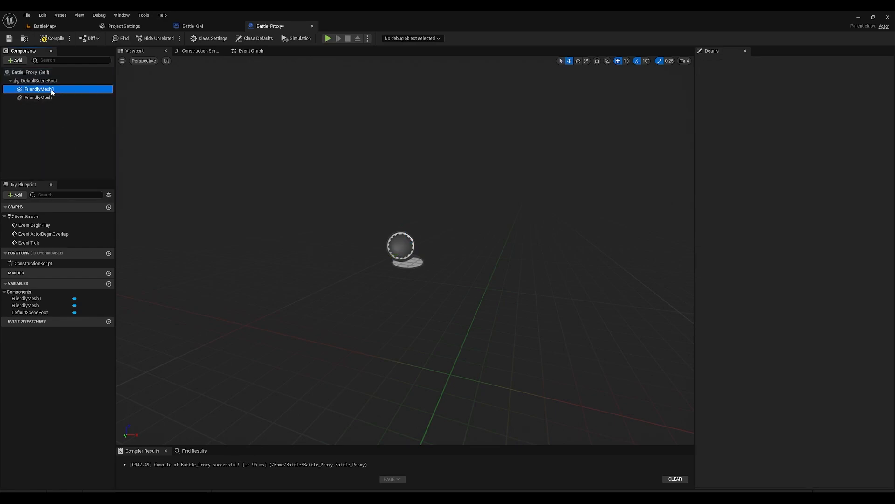
key("F2")
type("Enemy")
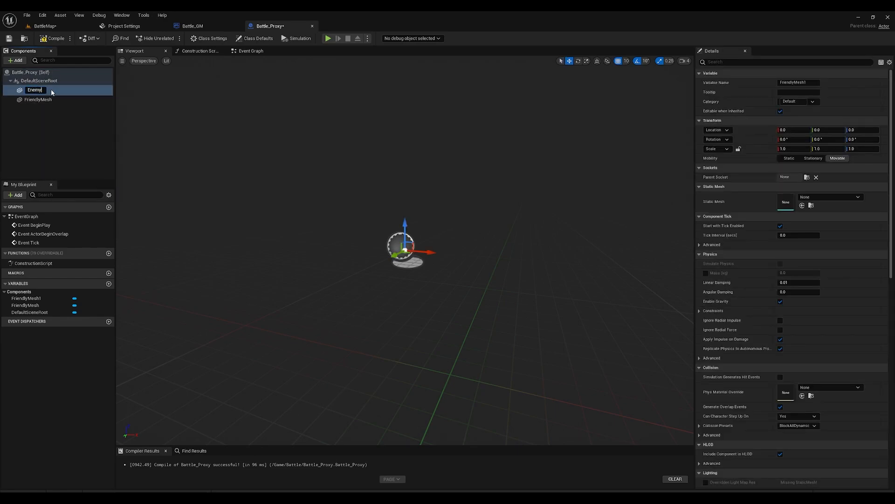
type("Mesh")
key("Return")
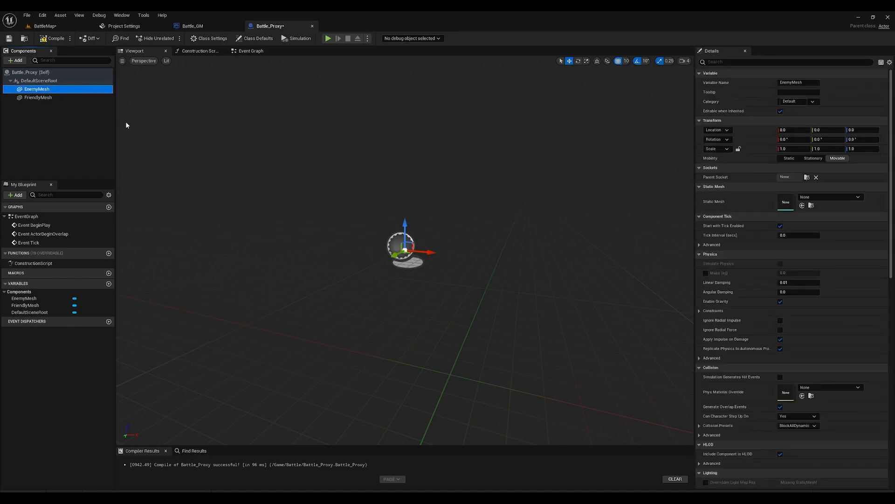
Move EnemyMesh and FriendlyMesh to opposite sides of the Battle_Proxy root, with EnemyMesh at about -160, 30, 0 and FriendlyMesh at 130, -40, 0
left_click(824, 197)
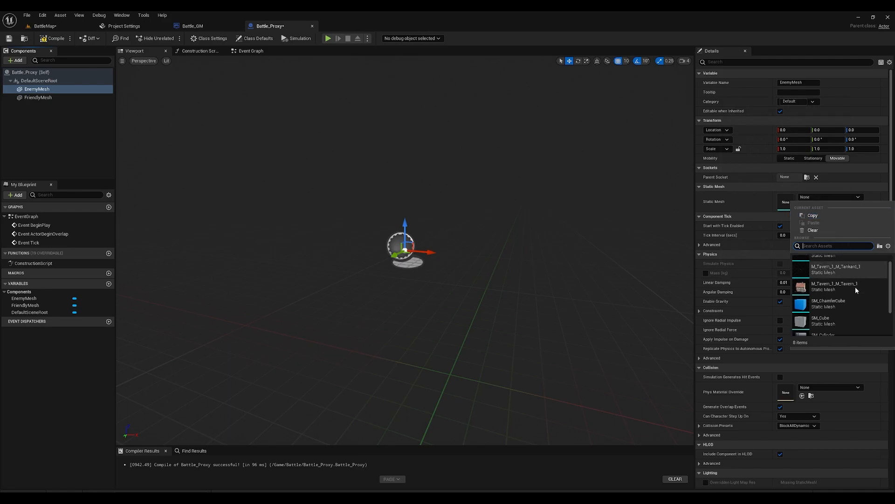
scroll(839, 304, "down", 1)
scroll(840, 303, "up", 1)
left_click(499, 218)
right_click_drag(500, 217, 456, 276)
left_click_drag(411, 281, 392, 185)
left_click(53, 101)
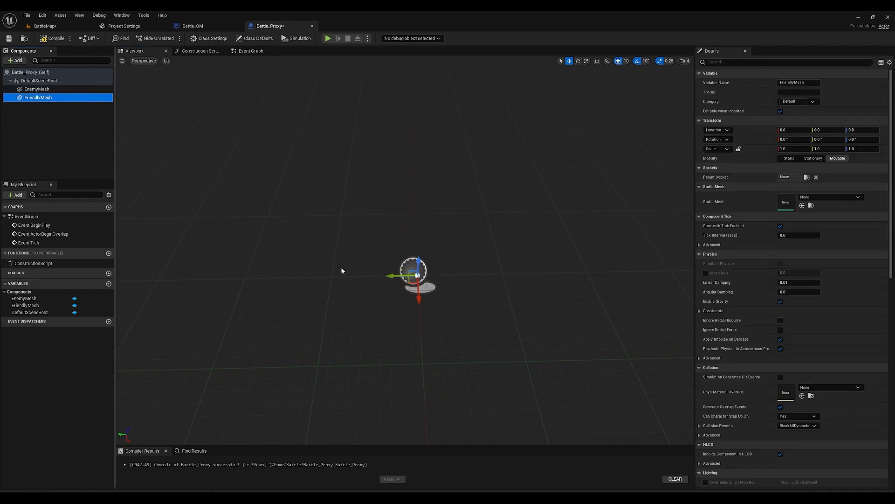
left_click_drag(414, 273, 462, 416)
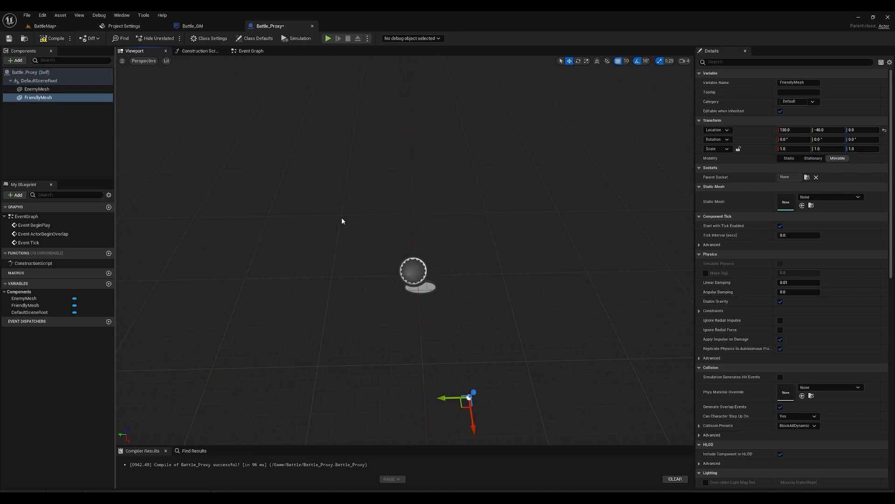
Assign the SM_Cube static mesh to both EnemyMesh and FriendlyMesh
left_click(42, 89)
left_click(834, 198)
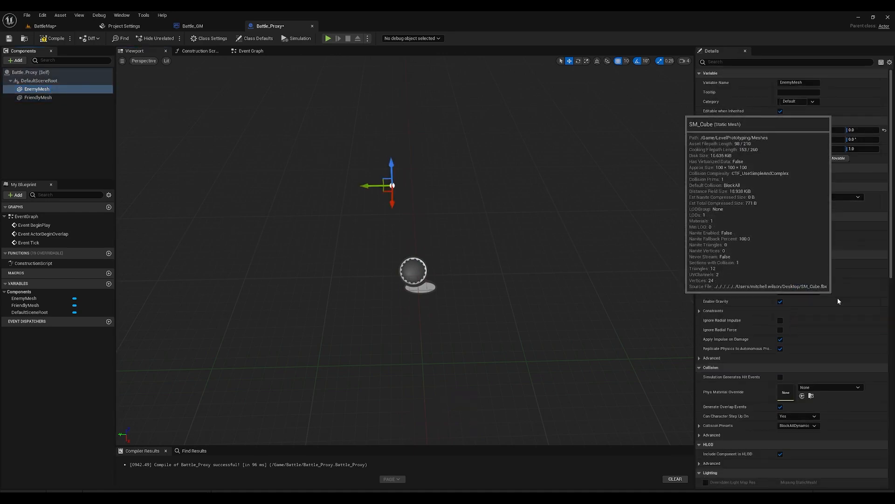
left_click(825, 287)
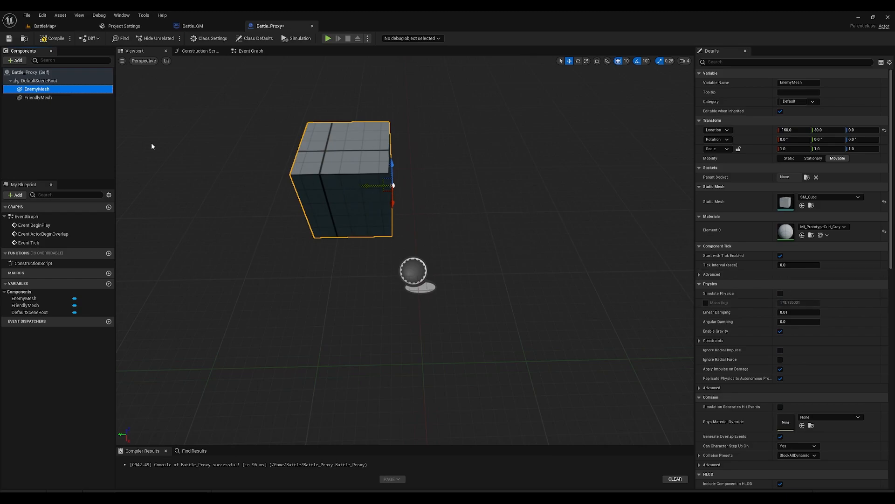
left_click(56, 98)
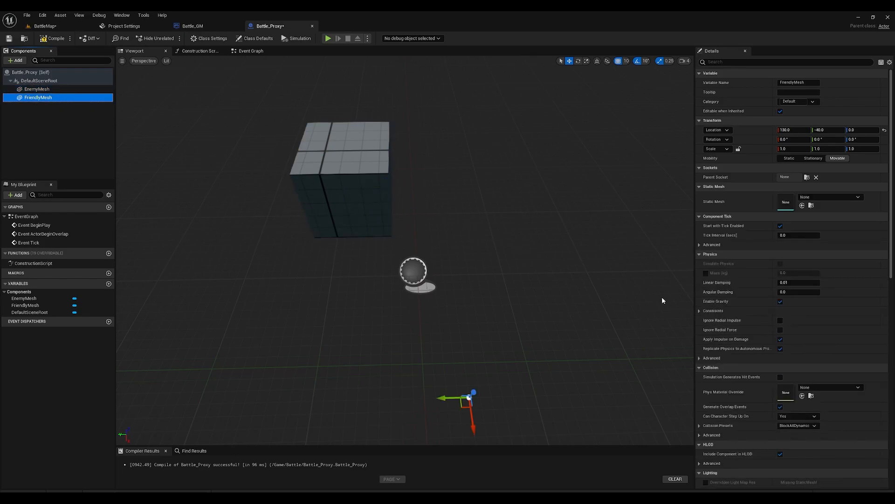
left_click(817, 197)
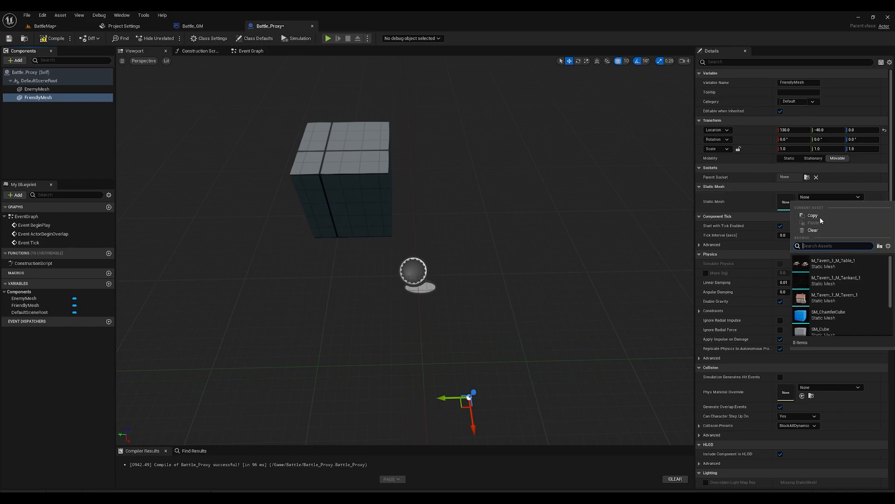
left_click(838, 326)
scroll(461, 290, "down", 3)
right_click_drag(394, 291, 280, 230)
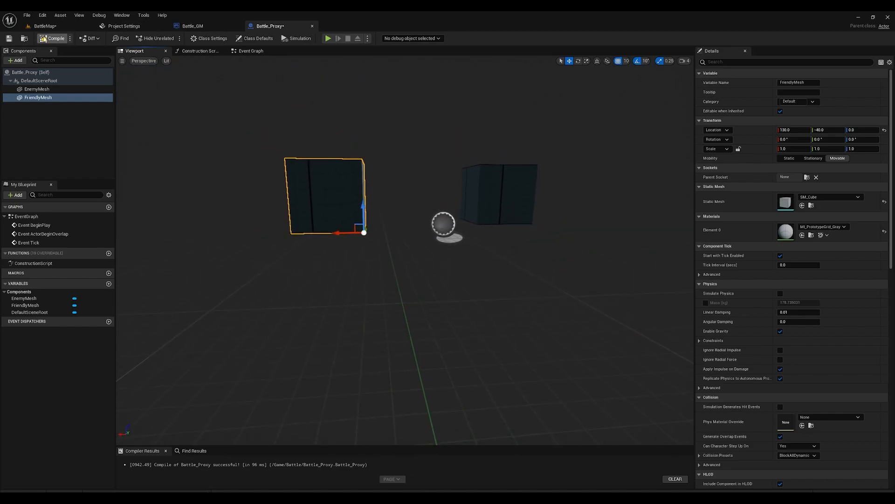
In BattleMap, rotate the placed Battle_Proxy actor -90 degrees about its vertical axis
left_click(45, 25)
mouse_move(396, 279)
right_mouse_down()
mouse_move(390, 296)
mouse_move(385, 280)
right_mouse_up()
key("e")
left_click_drag(375, 289, 412, 269)
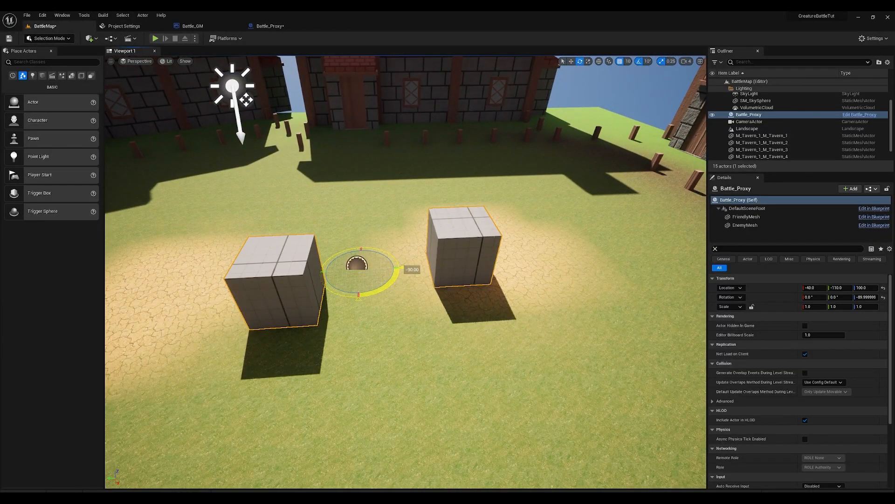
Float the Battle_Proxy editor over the BattleMap view and move FriendlyMesh farther from the root onto its sandy patch
left_click(277, 26)
left_click_drag(278, 27, 555, 96)
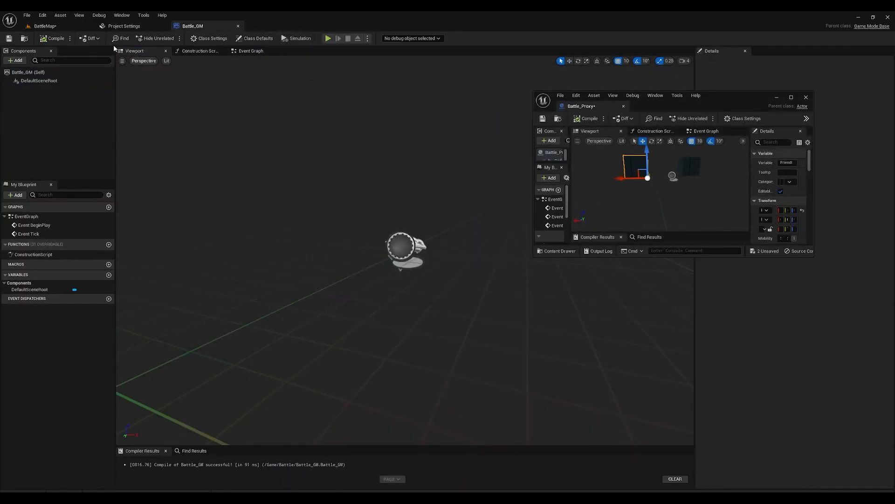
left_click(66, 28)
left_click_drag(627, 178, 652, 182)
mouse_move(653, 187)
right_mouse_down()
mouse_move(671, 191)
mouse_move(665, 186)
right_mouse_up()
left_click_drag(649, 182, 646, 188)
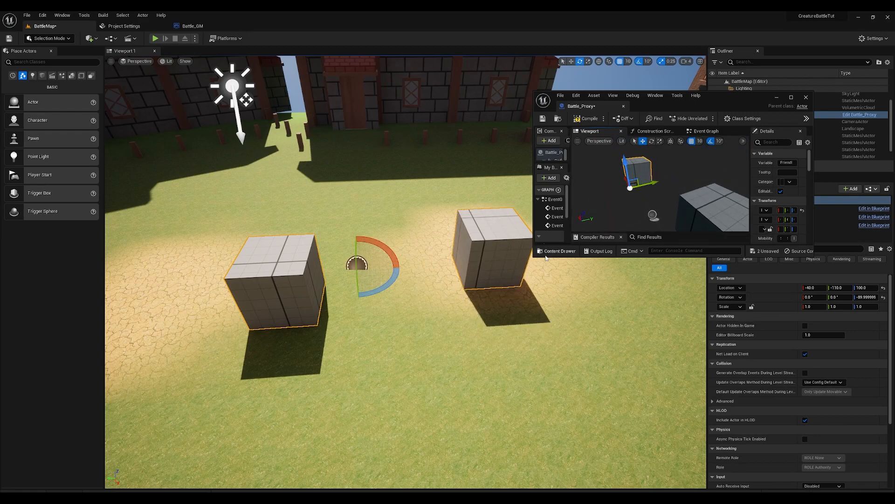
Move EnemyMesh farther from the root onto the opposite sandy patch and adjust its sideways position
left_click(719, 212)
right_click_drag(720, 212, 741, 210)
left_click_drag(638, 198, 665, 201)
right_click_drag(666, 201, 691, 202)
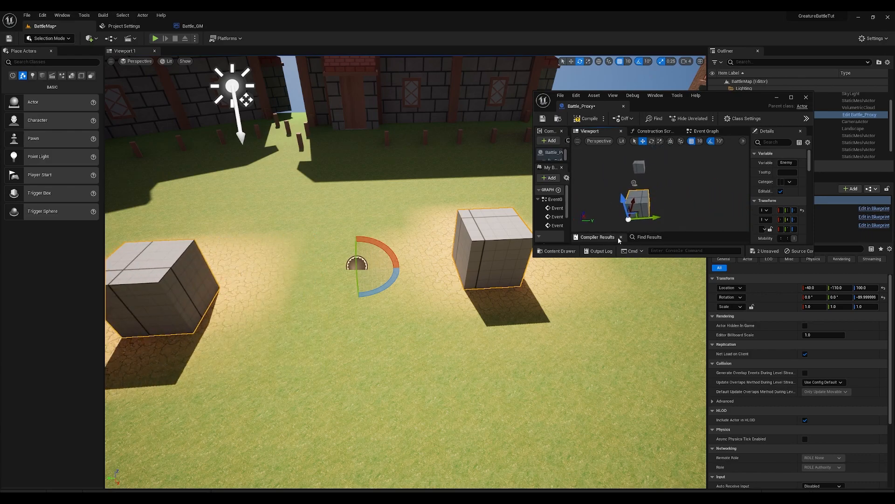
mouse_move(651, 217)
left_mouse_down()
mouse_move(633, 223)
mouse_move(646, 222)
left_mouse_up()
Shift FriendlyMesh sideways on its sandy patch, checking the placement of both cubes in the level
right_click_drag(448, 299, 513, 265)
right_click_drag(301, 266, 326, 290)
left_click(639, 168)
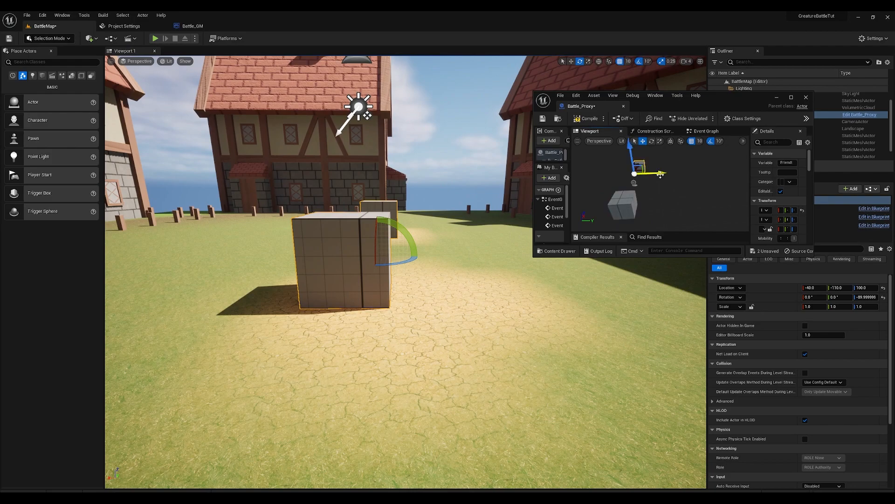
left_click_drag(647, 173, 641, 175)
right_click_drag(503, 245, 495, 245)
right_click_drag(284, 81, 323, 81)
Compile and save the Battle_Proxy Blueprint, and close its editor
left_click(579, 117)
key("ctrl+s")
left_click(624, 106)
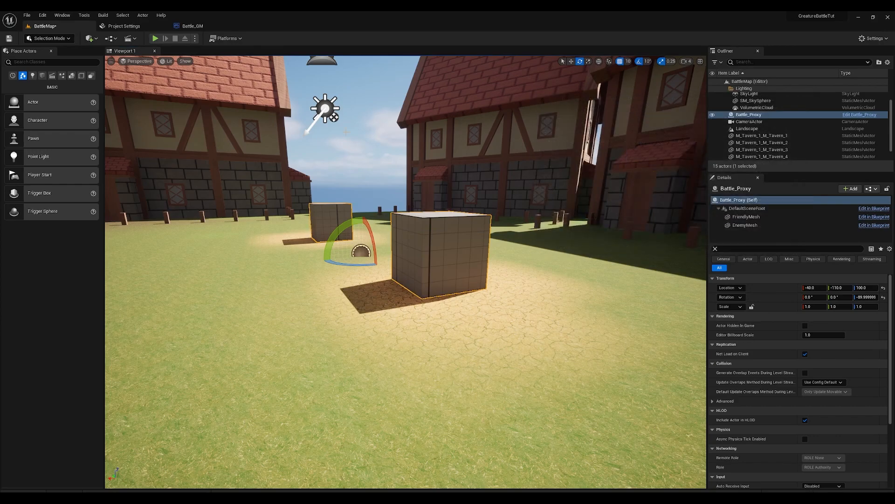
Play BattleMap to check how the fixed camera frames both cubes, and stop the session
left_click(156, 38)
left_click(503, 295)
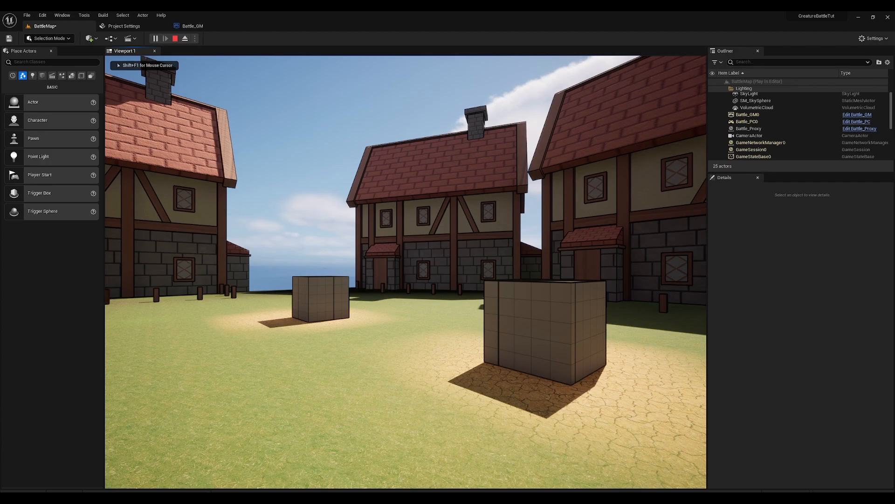
key("Escape")
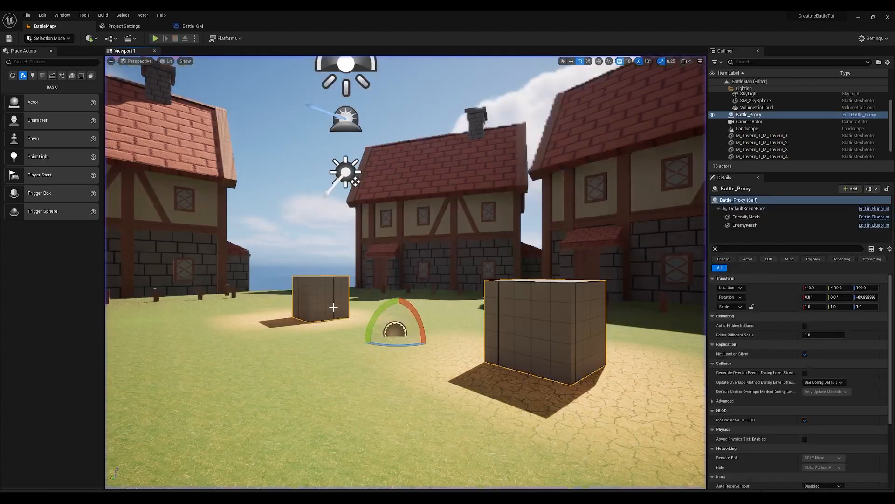
right_click_drag(411, 308, 318, 250)
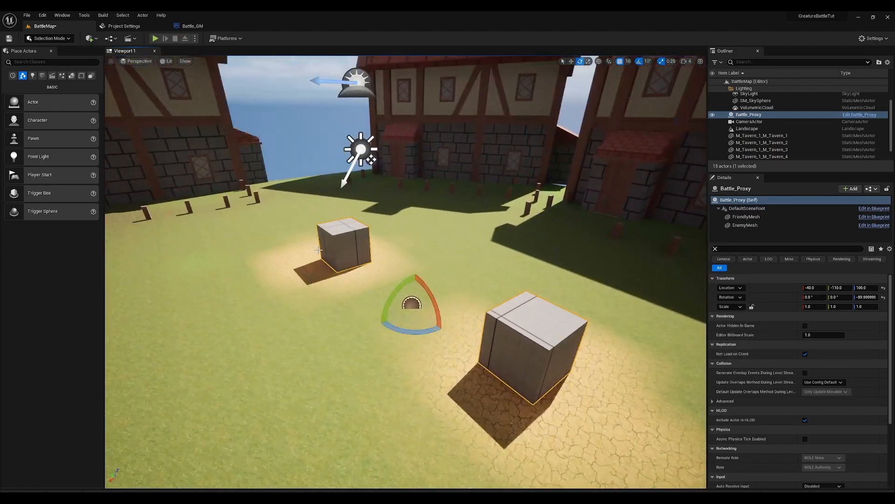
Save the BattleMap level with the repositioned Battle_Proxy actor
left_click(192, 26)
left_click(45, 26)
key("ctrl+s")
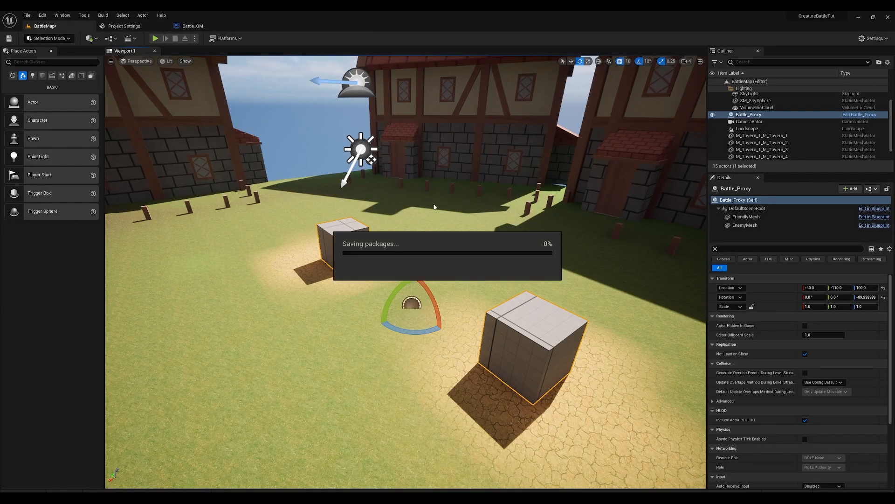
Look over the camera and cubes in BattleMap and start another play session
right_click_drag(497, 269, 485, 252)
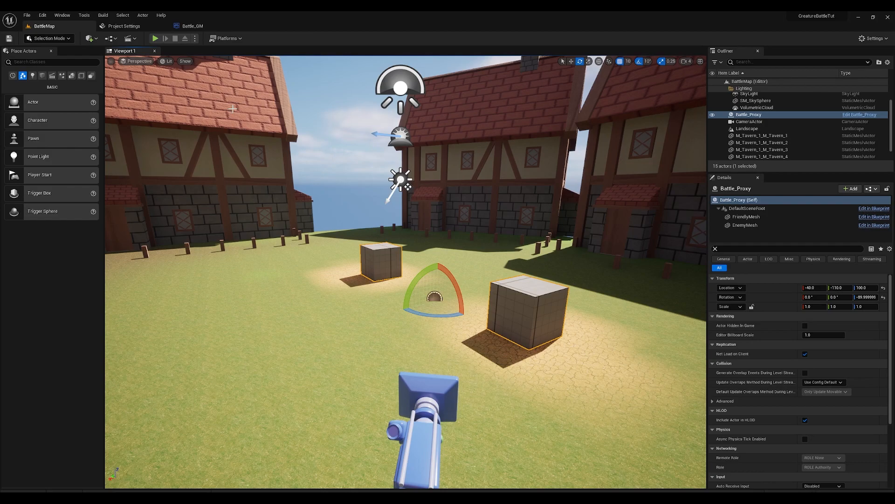
left_click(155, 38)
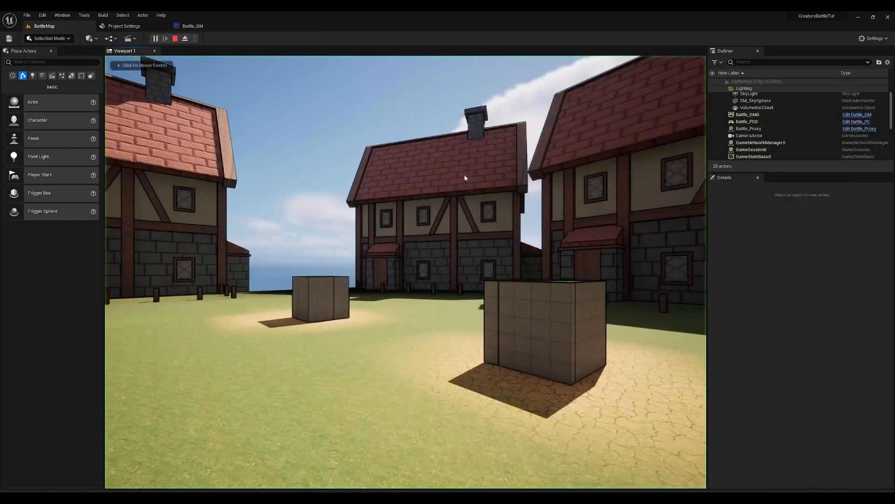